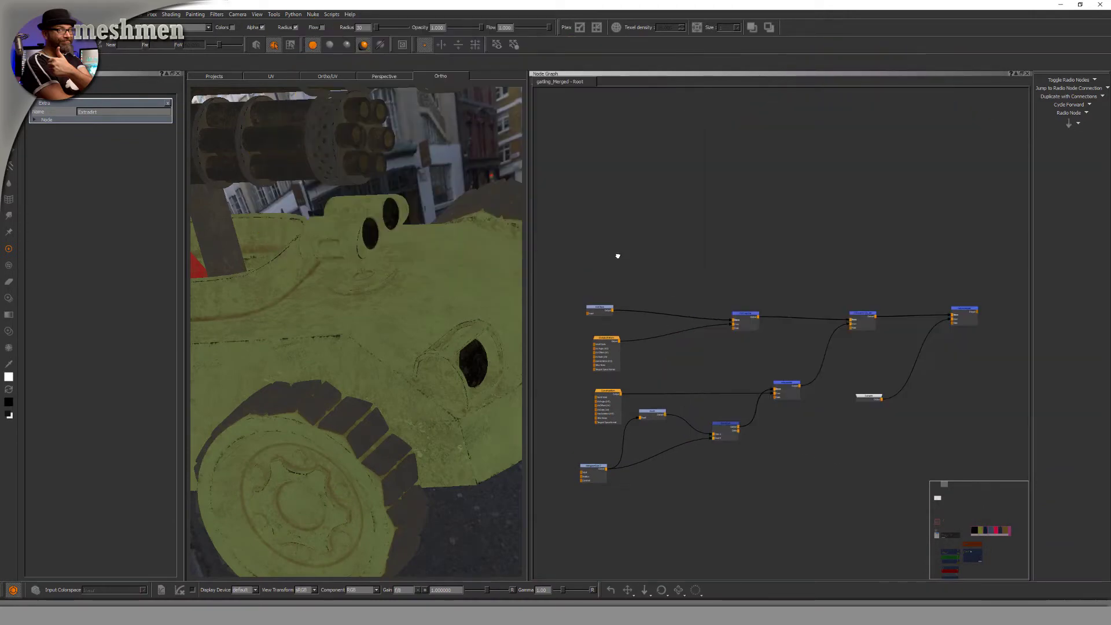
pyautogui.moveTo(618, 257); pyautogui.dragTo(615, 238, button='middle')
pyautogui.moveTo(664, 468); pyautogui.dragTo(664, 435, button='middle')
pyautogui.scroll(-2, 622, 400)
pyautogui.scroll(2, 573, 285)
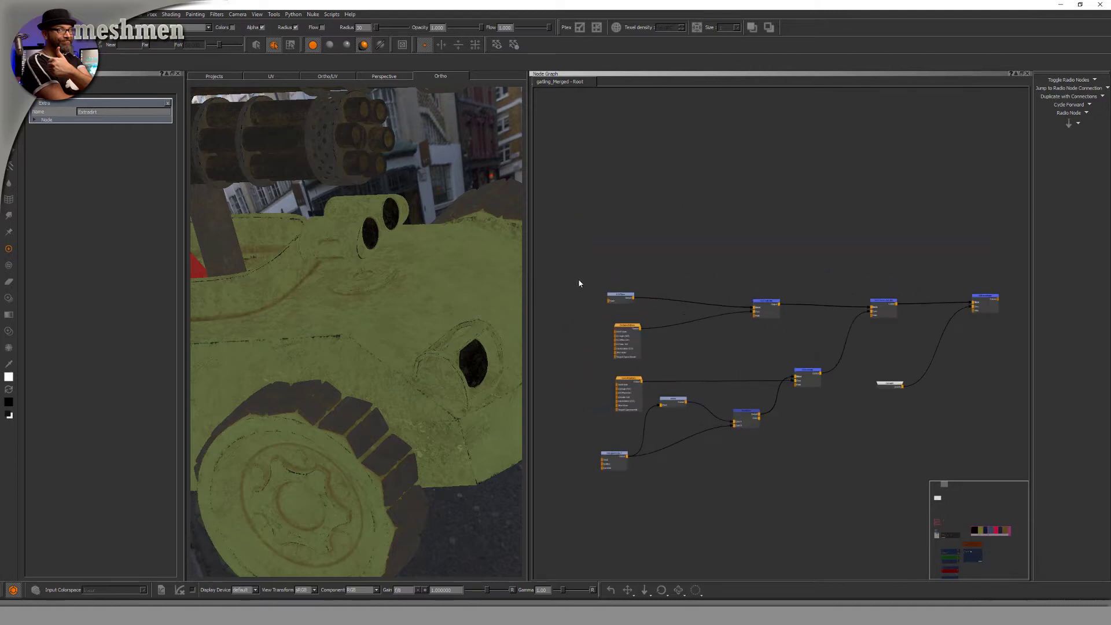
pyautogui.moveTo(604, 254); pyautogui.dragTo(600, 206, button='middle')
pyautogui.moveTo(619, 250); pyautogui.dragTo(613, 249)
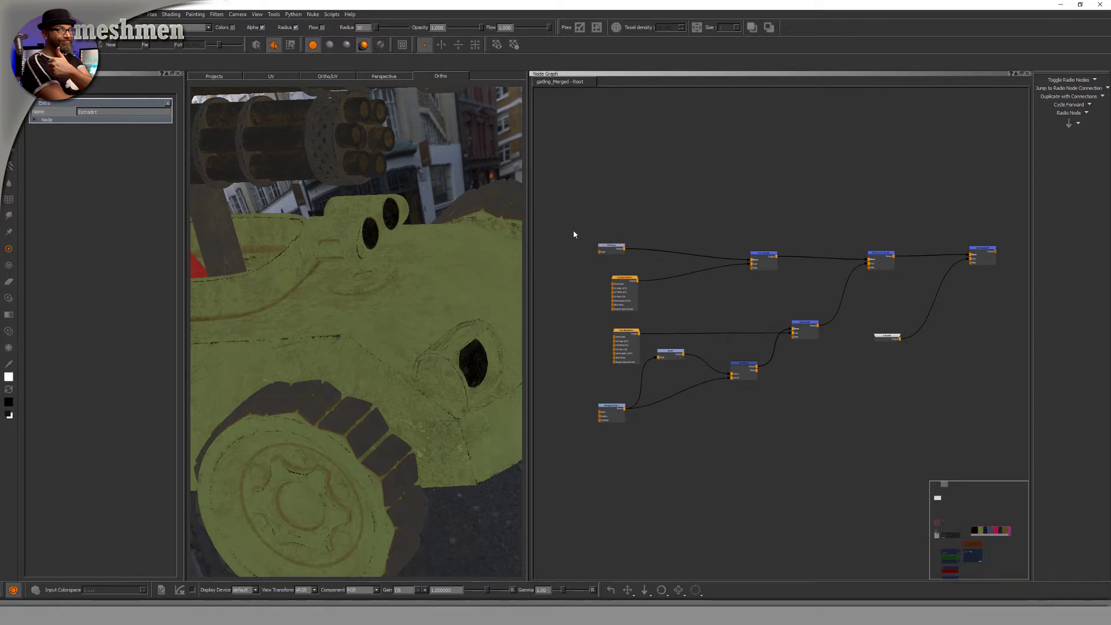
pyautogui.moveTo(594, 201); pyautogui.dragTo(608, 248, button='middle')
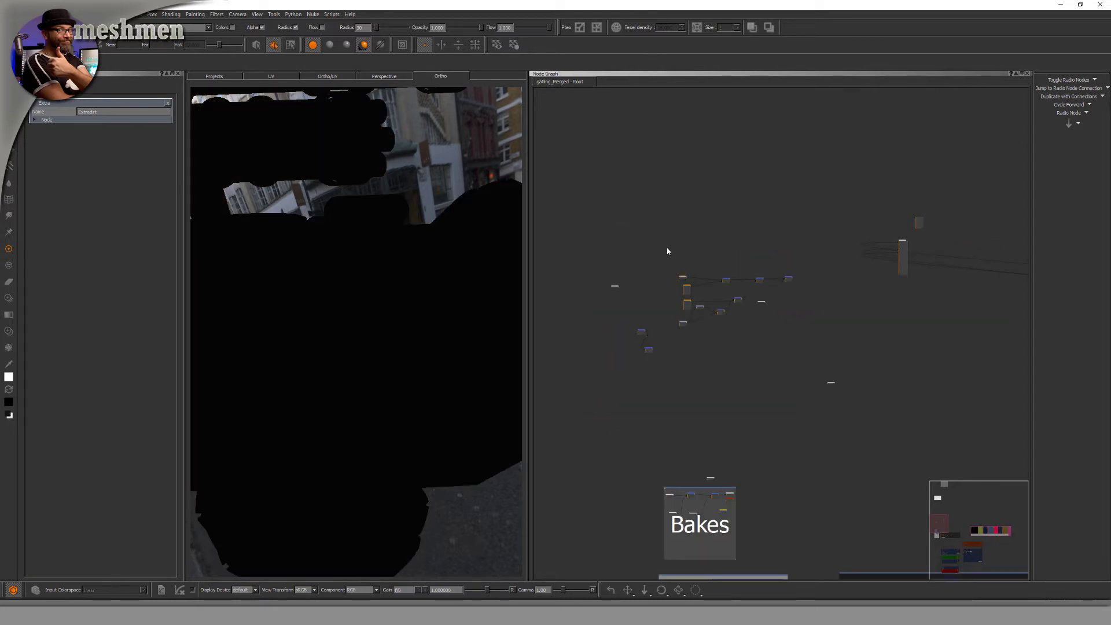
# - Move the whole dirt mask node network next to the Bakes backdrop in the node graph
pyautogui.moveTo(666, 240); pyautogui.dragTo(805, 345)
pyautogui.moveTo(788, 282); pyautogui.dragTo(784, 402)
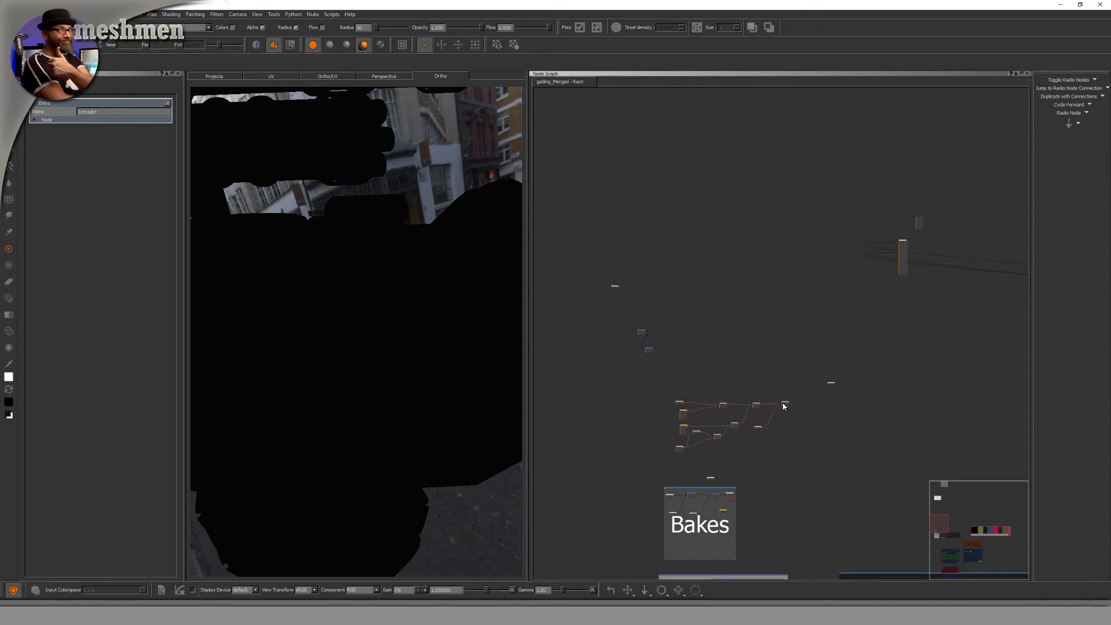
pyautogui.moveTo(784, 401); pyautogui.dragTo(694, 307, button='middle')
pyautogui.moveTo(695, 304); pyautogui.dragTo(781, 389)
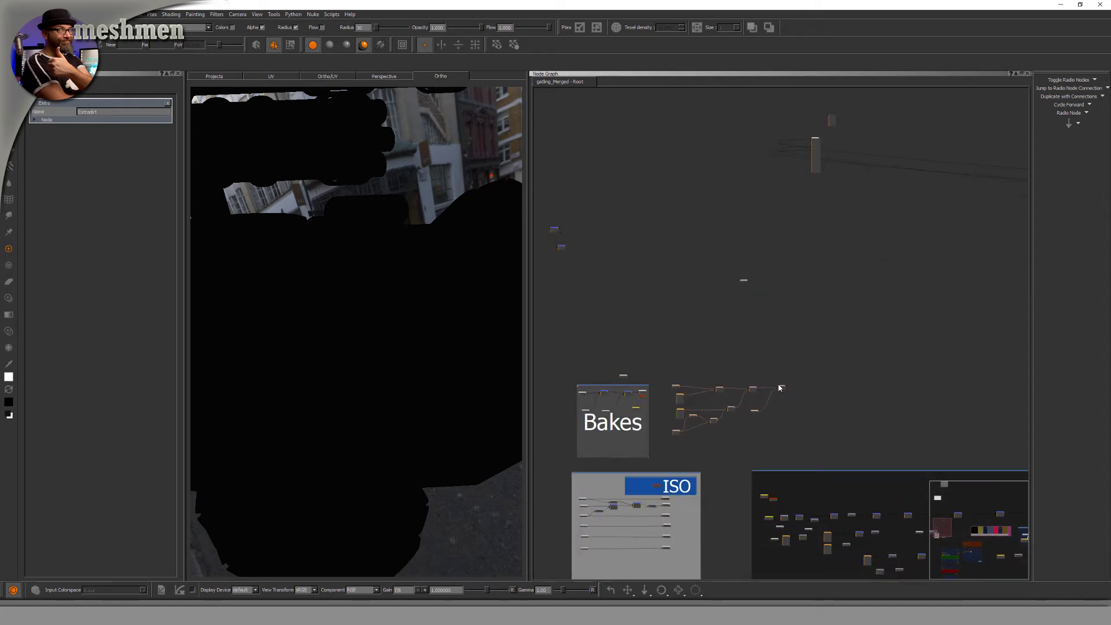
# - Connect the occlusion bake to the OCCTune input and the LayerCurvature bake to the Histogram Scan 7 input
pyautogui.scroll(3, 752, 382)
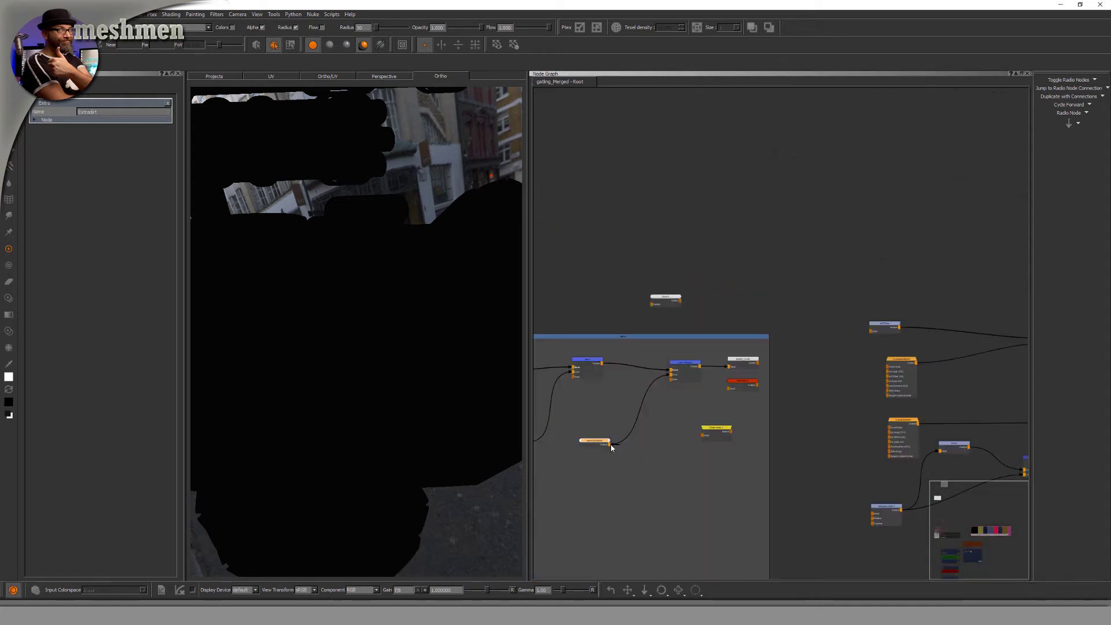
pyautogui.scroll(2, 610, 448)
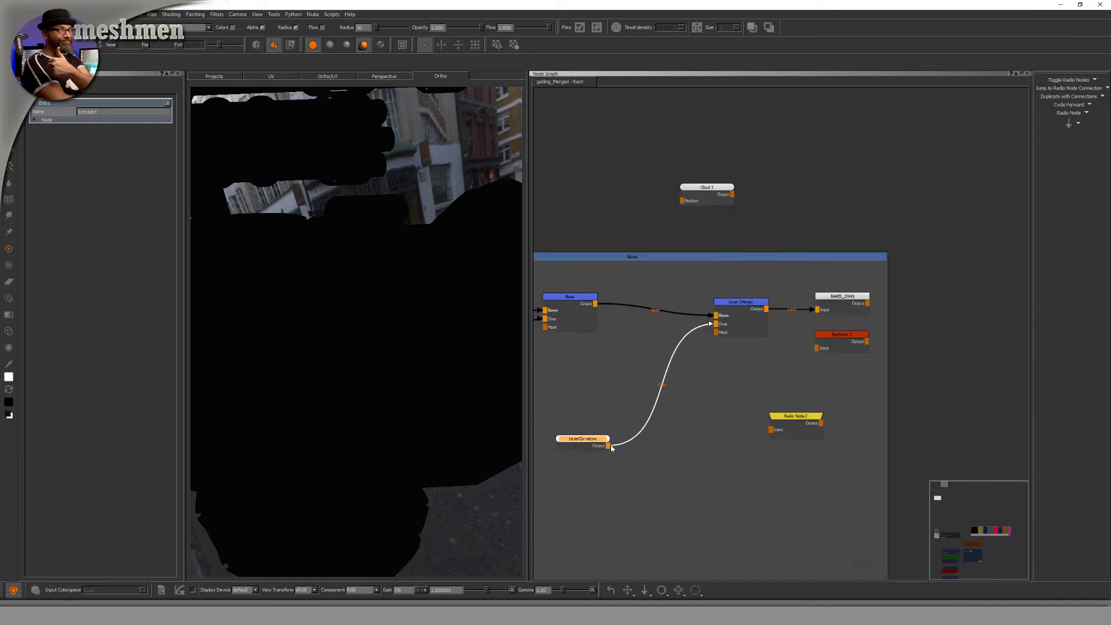
pyautogui.scroll(-4, 610, 444)
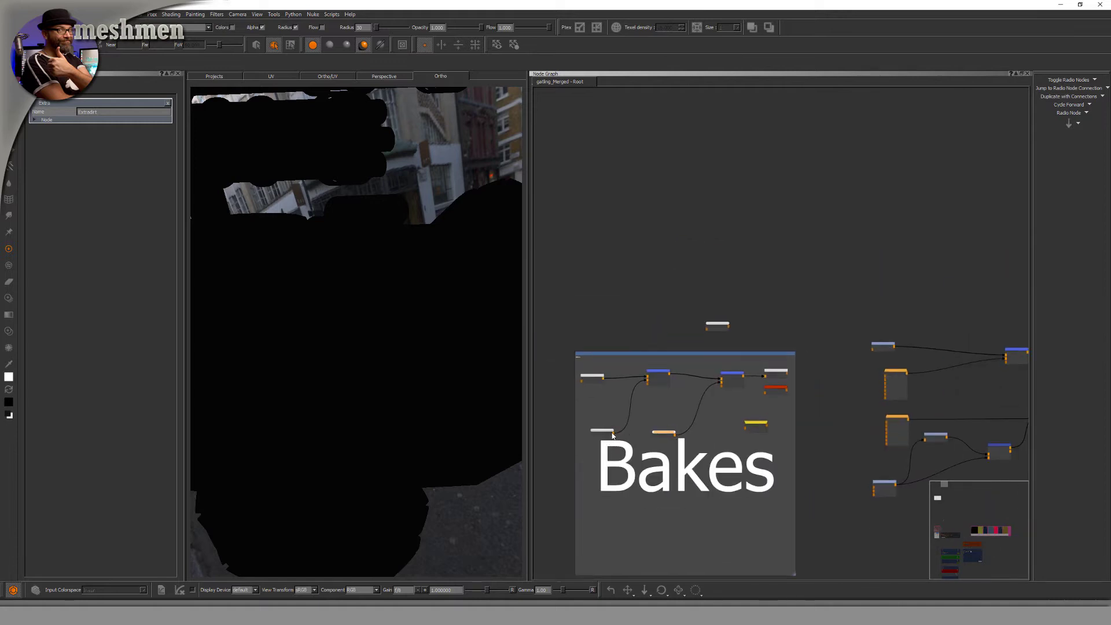
pyautogui.moveTo(611, 438); pyautogui.dragTo(858, 357)
pyautogui.scroll(3, 695, 414)
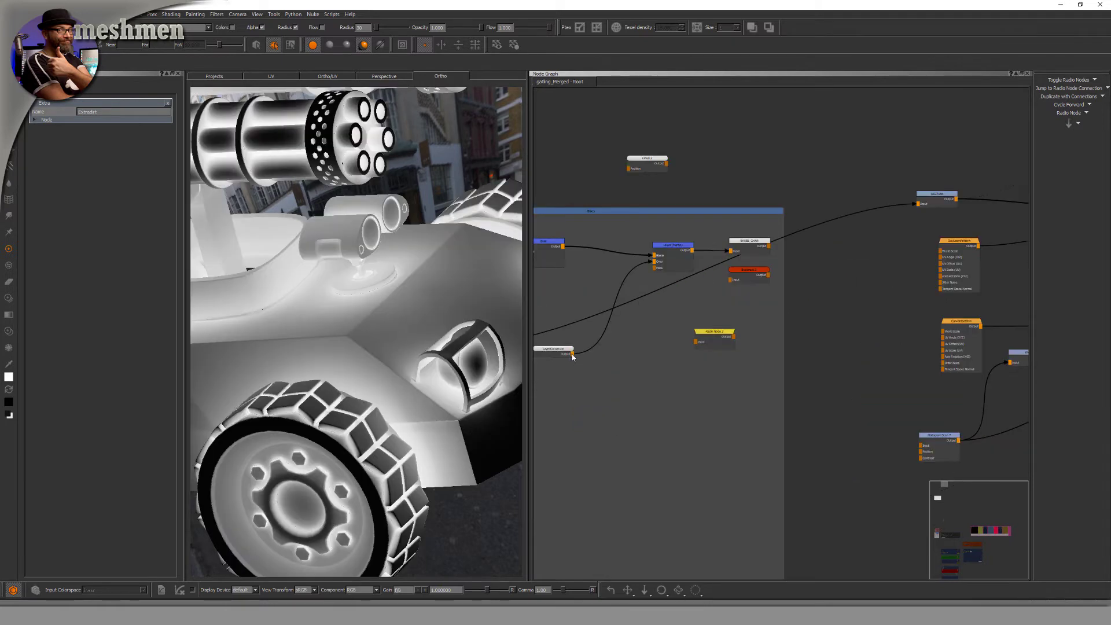
pyautogui.moveTo(572, 353); pyautogui.dragTo(920, 445)
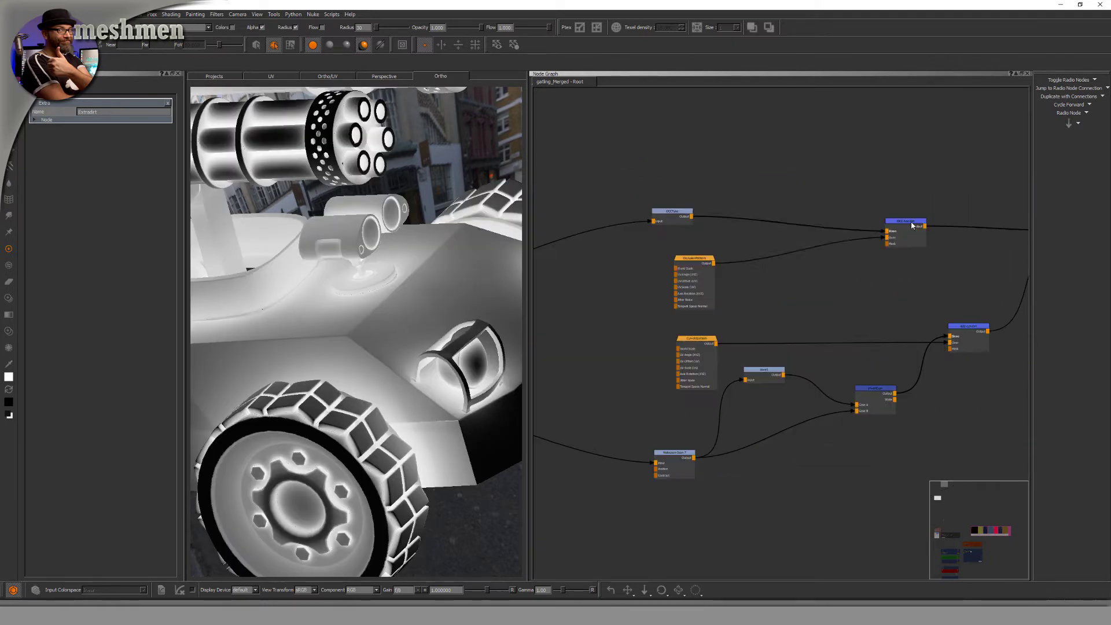
# - Inspect the combined dirt mask on the vehicle from farther away and close up
pyautogui.click(912, 226)
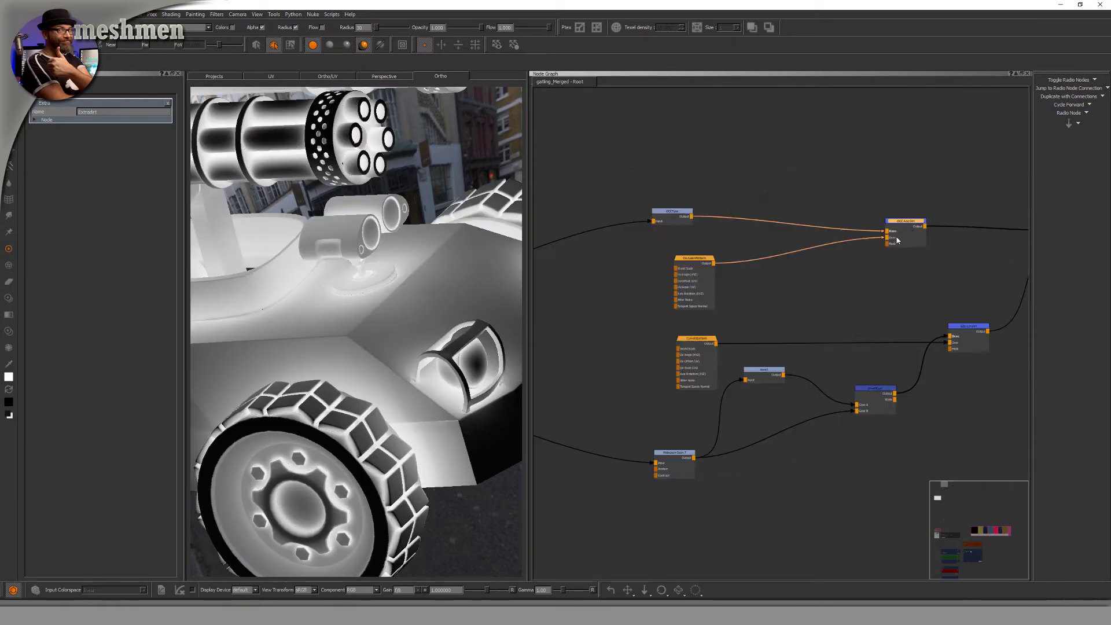
pyautogui.scroll(-3, 816, 265)
pyautogui.click(857, 277)
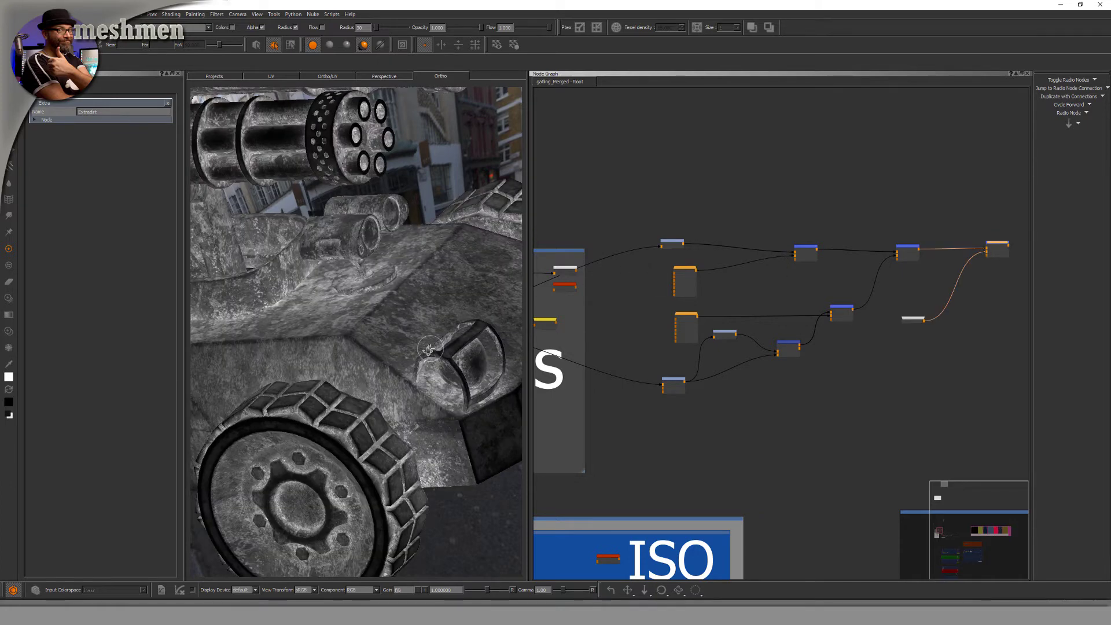
pyautogui.keyDown('alt'); pyautogui.moveTo(431, 349); pyautogui.dragTo(338, 370, button='right'); pyautogui.keyUp('alt')
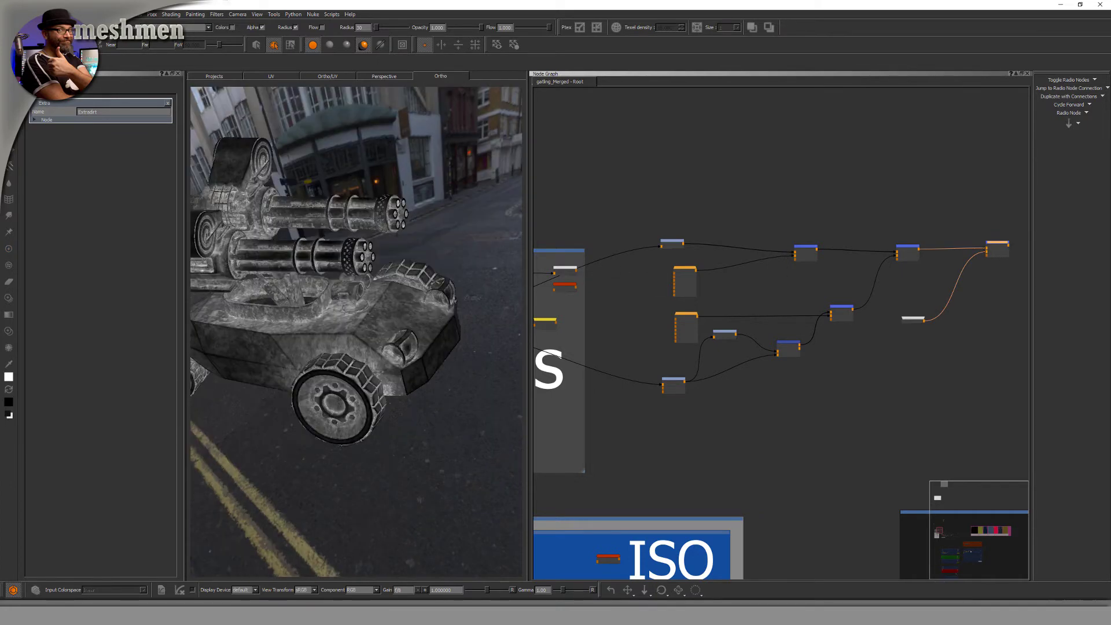
pyautogui.keyDown('alt'); pyautogui.moveTo(338, 371); pyautogui.dragTo(395, 354, button='middle'); pyautogui.keyUp('alt')
pyautogui.scroll(4, 396, 352)
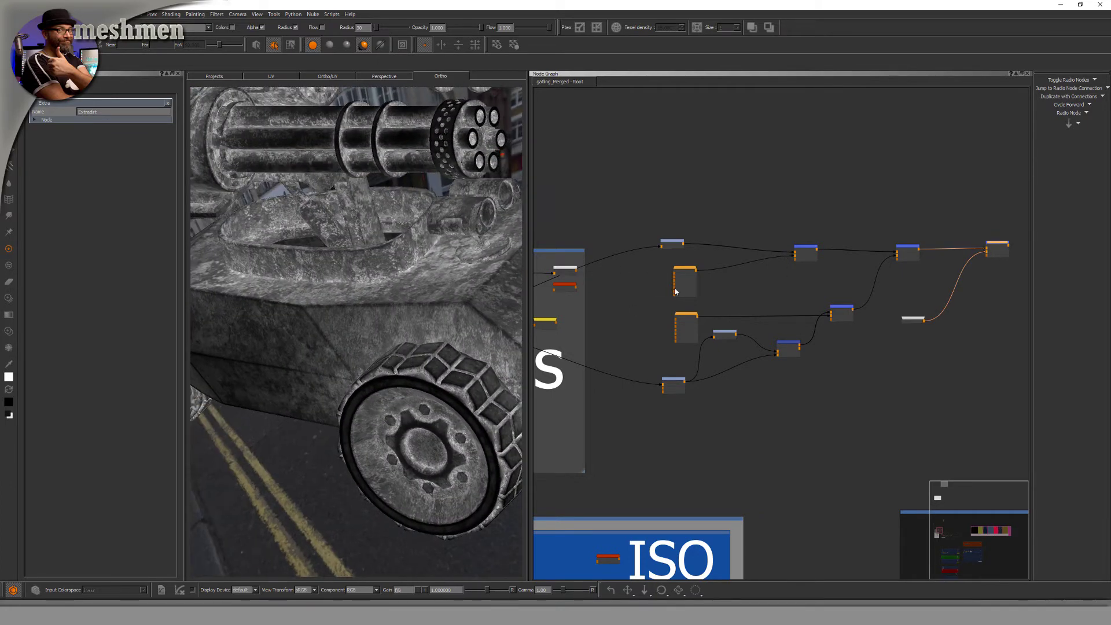
# - Group the dirt mask network, including the final merge and the Extradirt input, into a single Group node
pyautogui.click(651, 217)
pyautogui.moveTo(687, 213)
pyautogui.mouseDown(button='middle')
pyautogui.moveTo(611, 208)
pyautogui.moveTo(681, 211)
pyautogui.mouseUp(button='middle')
pyautogui.scroll(-3, 868, 405)
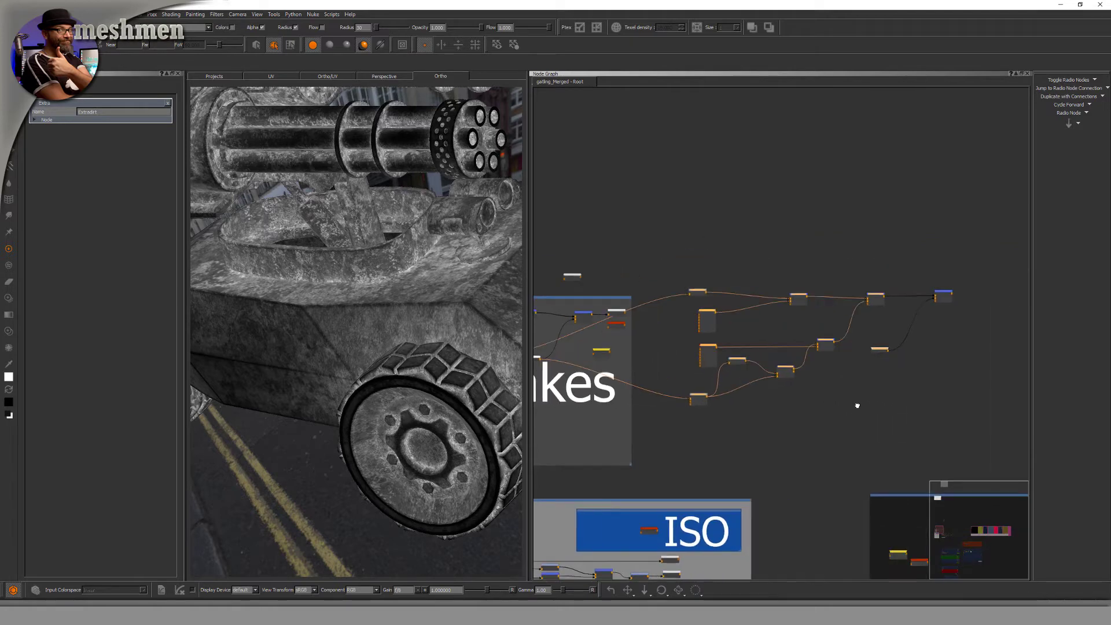
pyautogui.moveTo(958, 234); pyautogui.dragTo(716, 292)
pyautogui.hotkey('ctrl', 'g')
pyautogui.scroll(5, 712, 292)
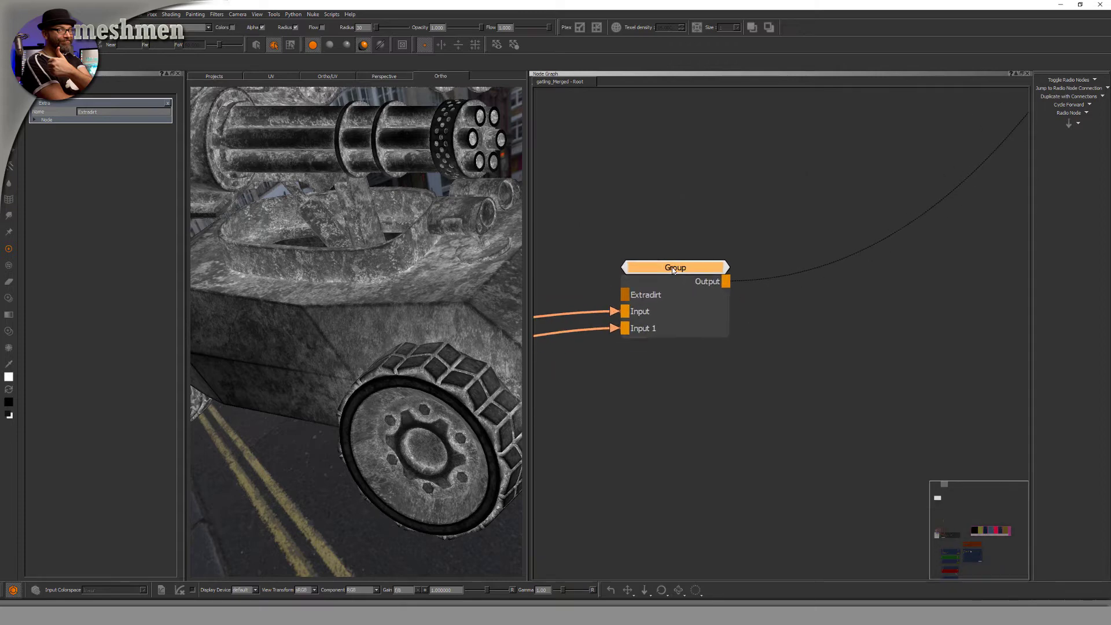
pyautogui.moveTo(687, 272)
pyautogui.mouseDown()
pyautogui.moveTo(654, 281)
pyautogui.moveTo(683, 273)
pyautogui.mouseUp()
pyautogui.click(665, 258)
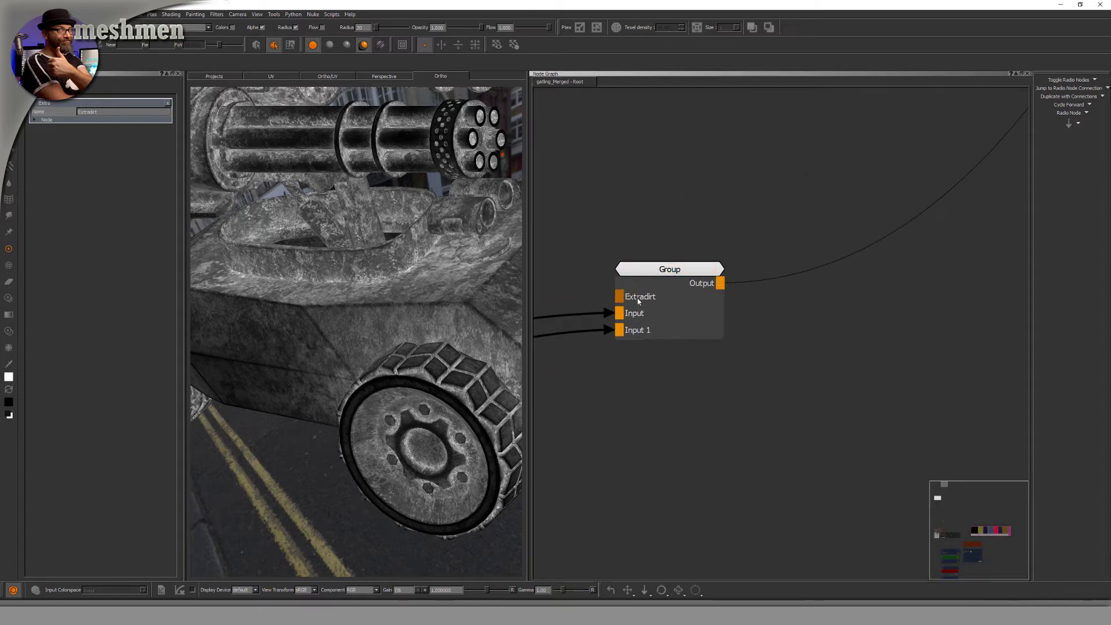
# - Open the Group node's properties and its internal node graph
pyautogui.doubleClick(653, 271)
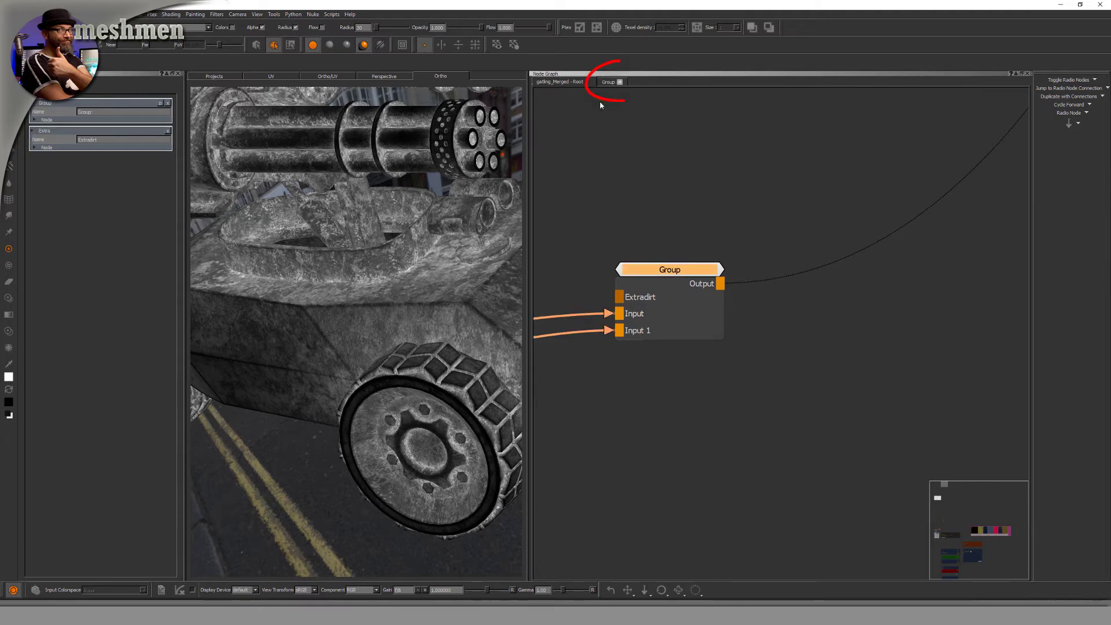
pyautogui.click(608, 83)
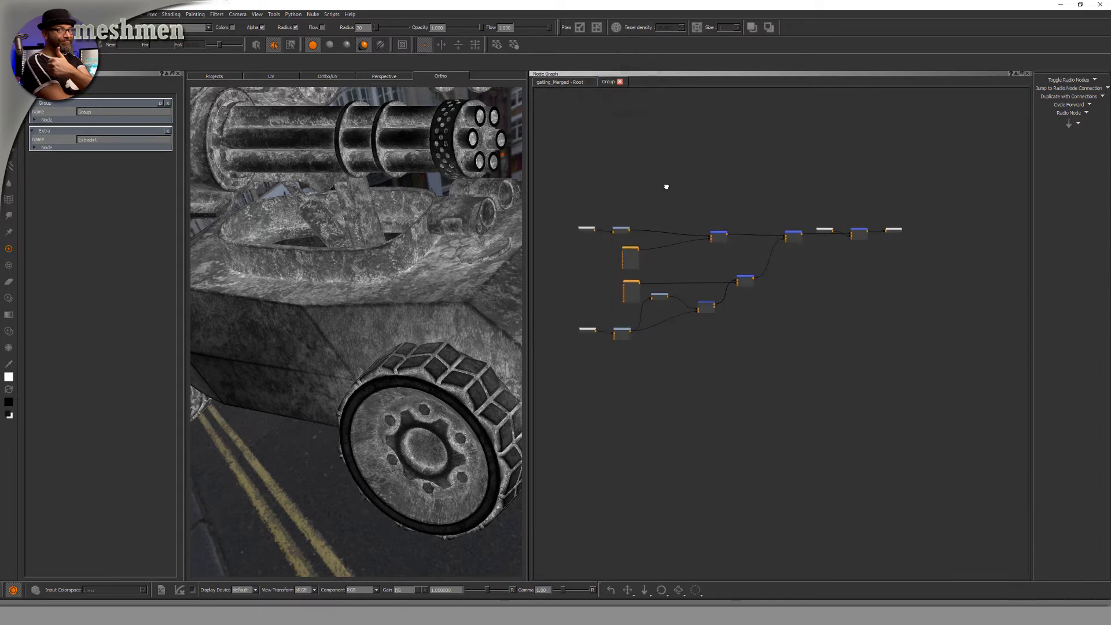
pyautogui.scroll(5, 645, 161)
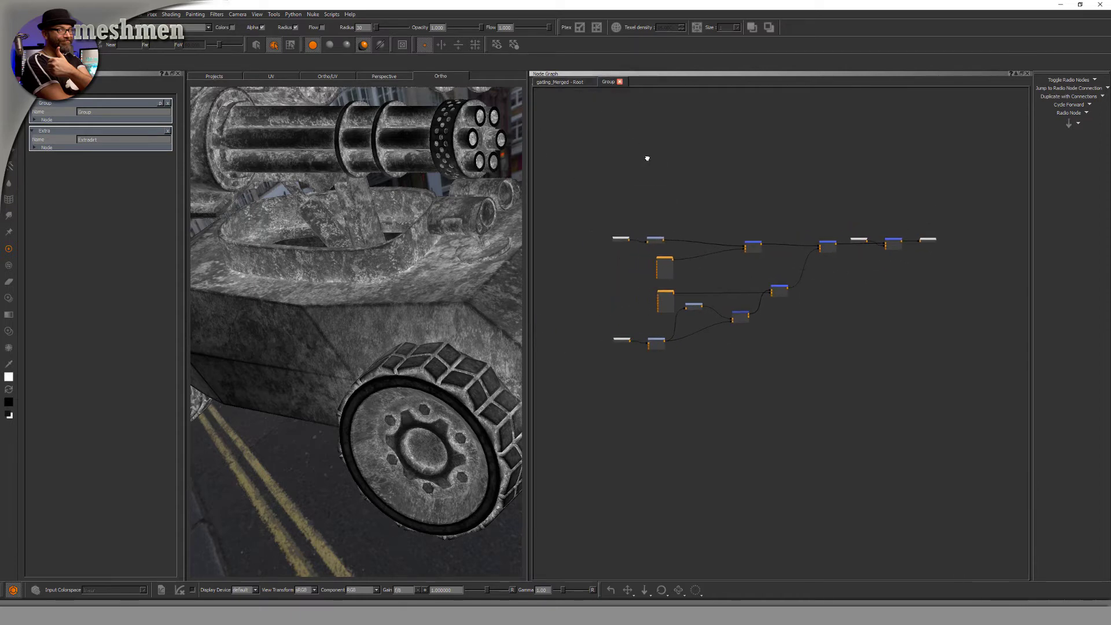
pyautogui.moveTo(645, 166); pyautogui.dragTo(719, 55, button='middle')
pyautogui.moveTo(677, 187); pyautogui.dragTo(649, 173, button='middle')
pyautogui.scroll(2, 661, 194)
# - Rename the group input feeding OCCTune to OCC
pyautogui.click(646, 244)
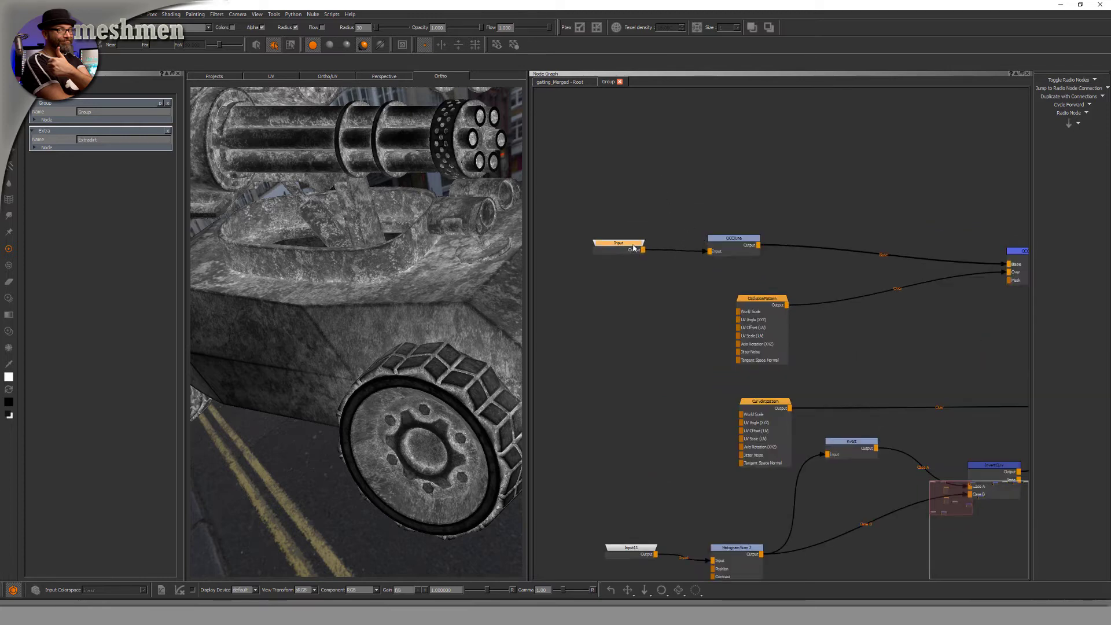
pyautogui.scroll(-2, 680, 209)
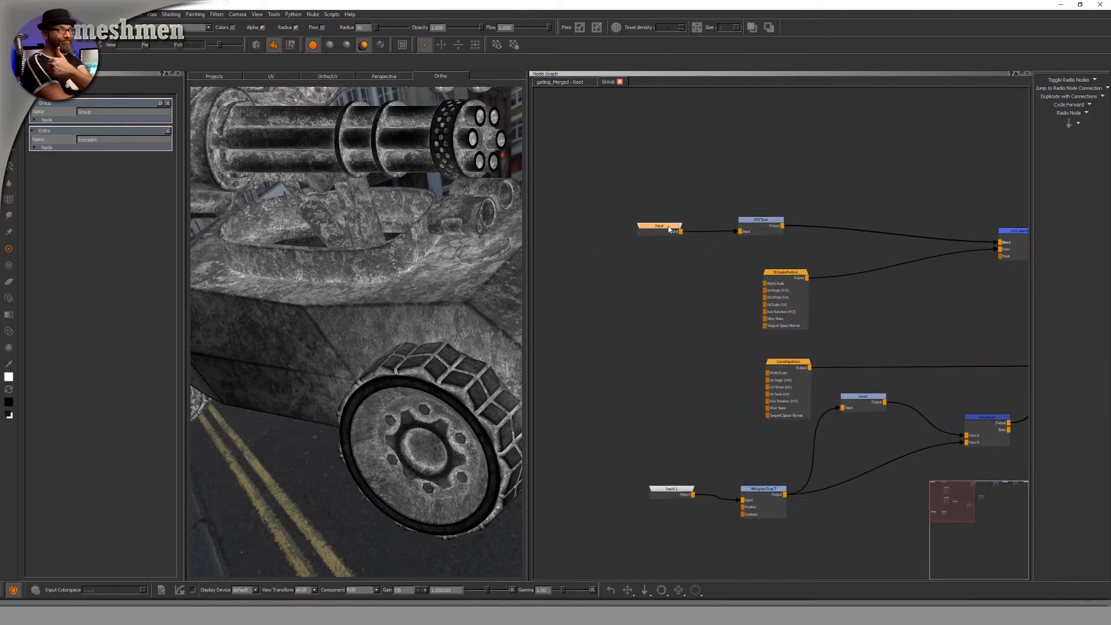
pyautogui.scroll(3, 671, 231)
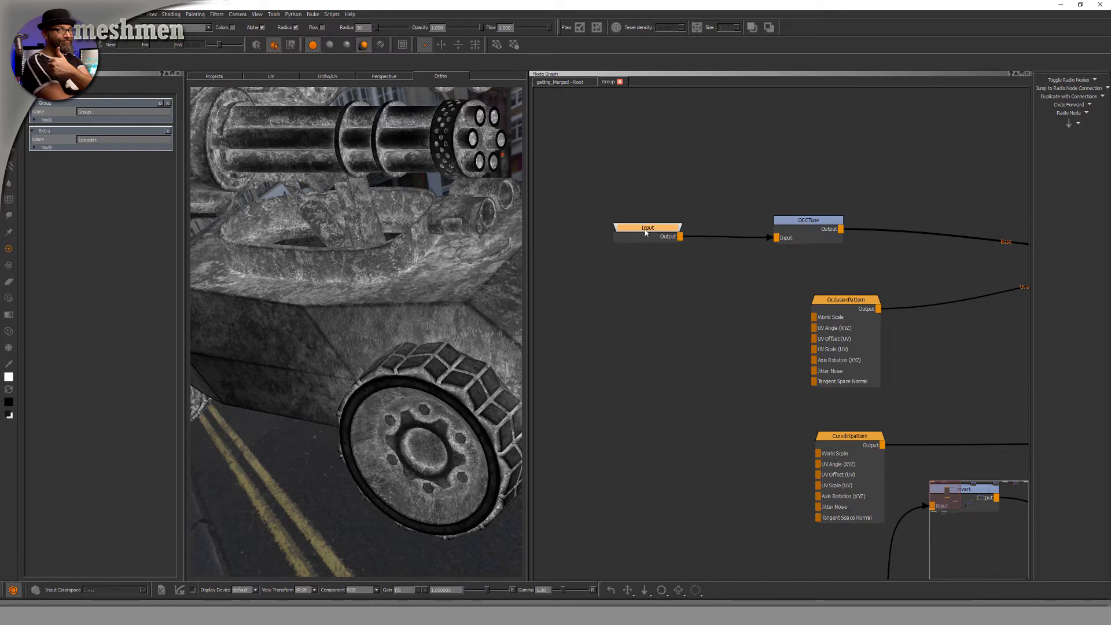
pyautogui.moveTo(646, 232); pyautogui.dragTo(651, 239)
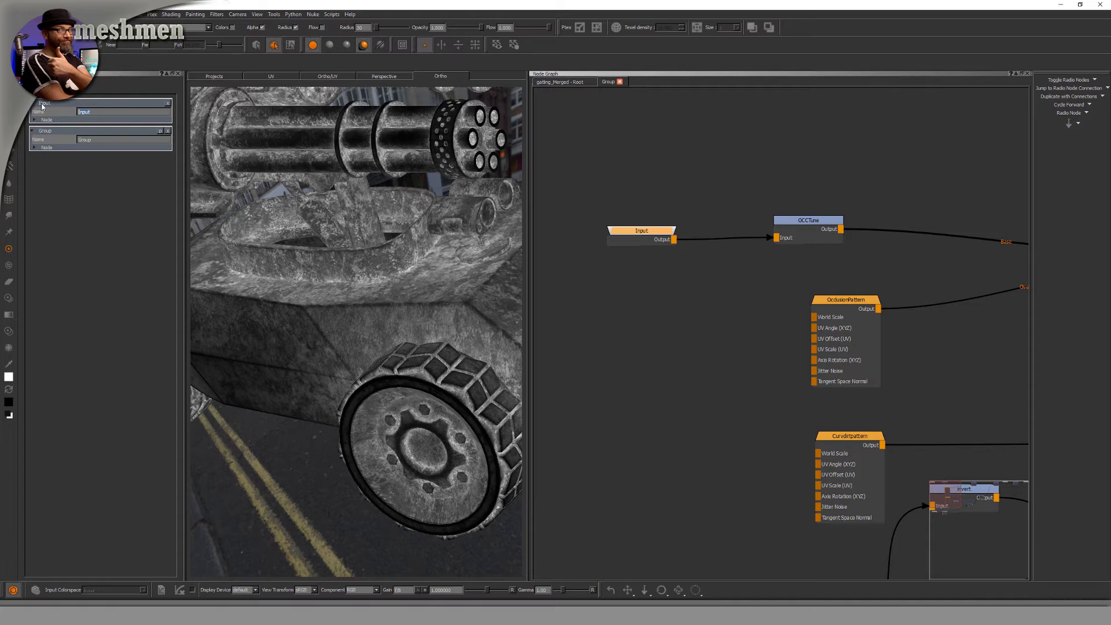
pyautogui.write('OCC')
pyautogui.press('Return')
# - Rename the group input feeding Histogram Scan 7 to CURV
pyautogui.moveTo(688, 556); pyautogui.dragTo(680, 290, button='middle')
pyautogui.scroll(-3, 680, 290)
pyautogui.scroll(3, 677, 312)
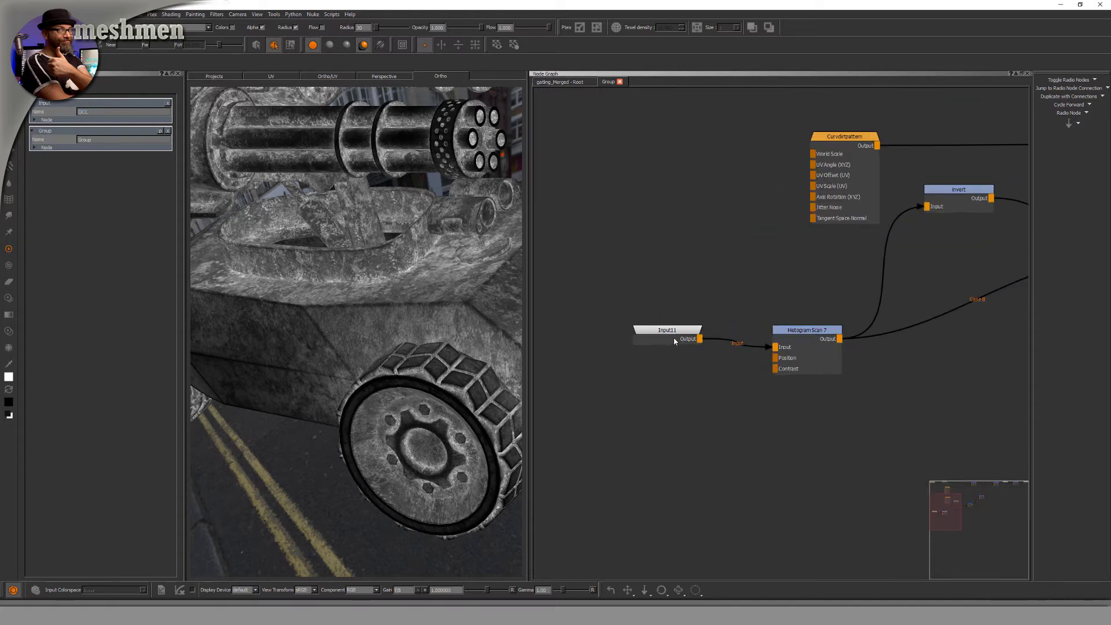
pyautogui.moveTo(674, 342); pyautogui.dragTo(665, 346)
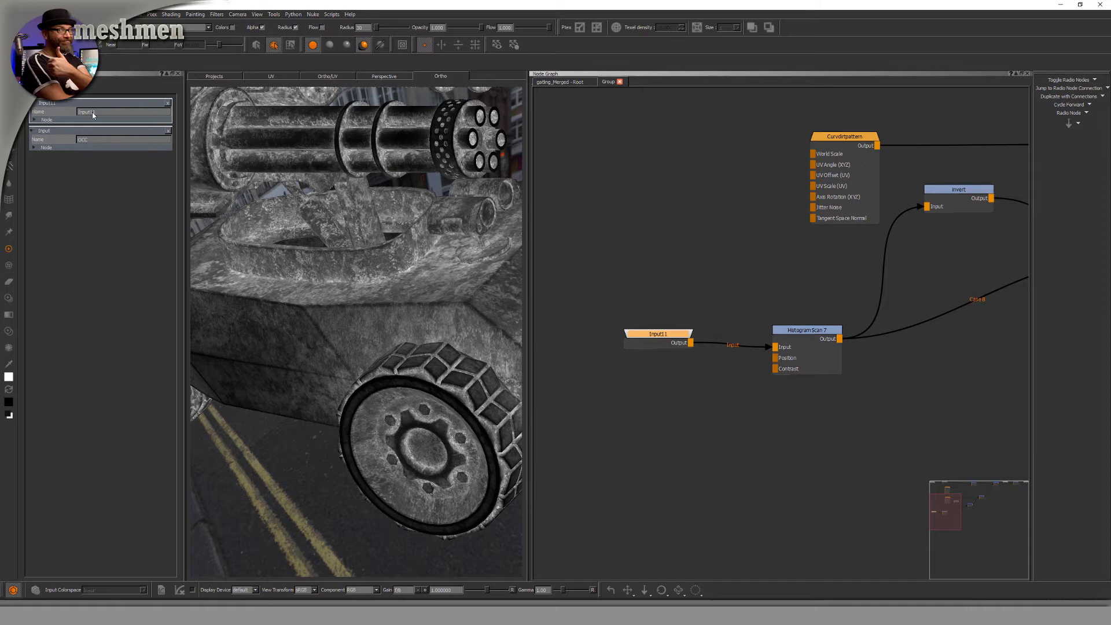
pyautogui.doubleClick(86, 112)
pyautogui.write('c')
pyautogui.press('Return')
# - Move the Extradirt input below the connection leading into the final merge node
pyautogui.scroll(-3, 613, 237)
pyautogui.moveTo(826, 278)
pyautogui.mouseDown(button='middle')
pyautogui.moveTo(666, 308)
pyautogui.moveTo(688, 311)
pyautogui.mouseUp(button='middle')
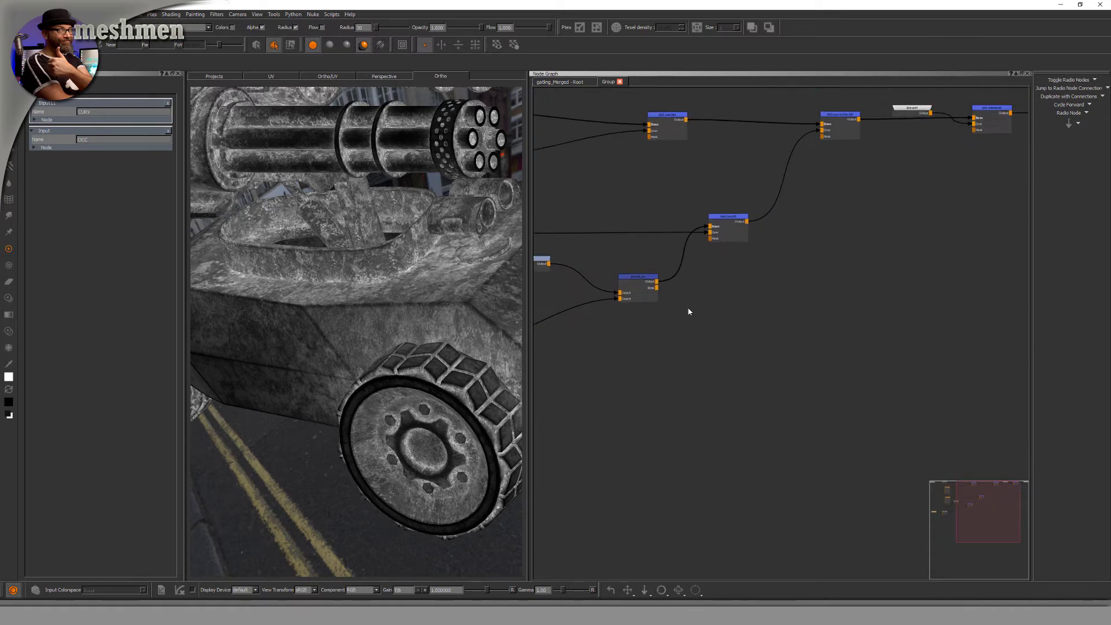
pyautogui.moveTo(1001, 194); pyautogui.dragTo(762, 288, button='middle')
pyautogui.scroll(3, 727, 271)
pyautogui.moveTo(670, 184); pyautogui.dragTo(658, 267)
# - Create an additional Input node below the CURV input and name it Whatever
pyautogui.moveTo(637, 272); pyautogui.dragTo(978, 218, button='middle')
pyautogui.scroll(-3, 770, 318)
pyautogui.moveTo(777, 364); pyautogui.dragTo(939, 293, button='middle')
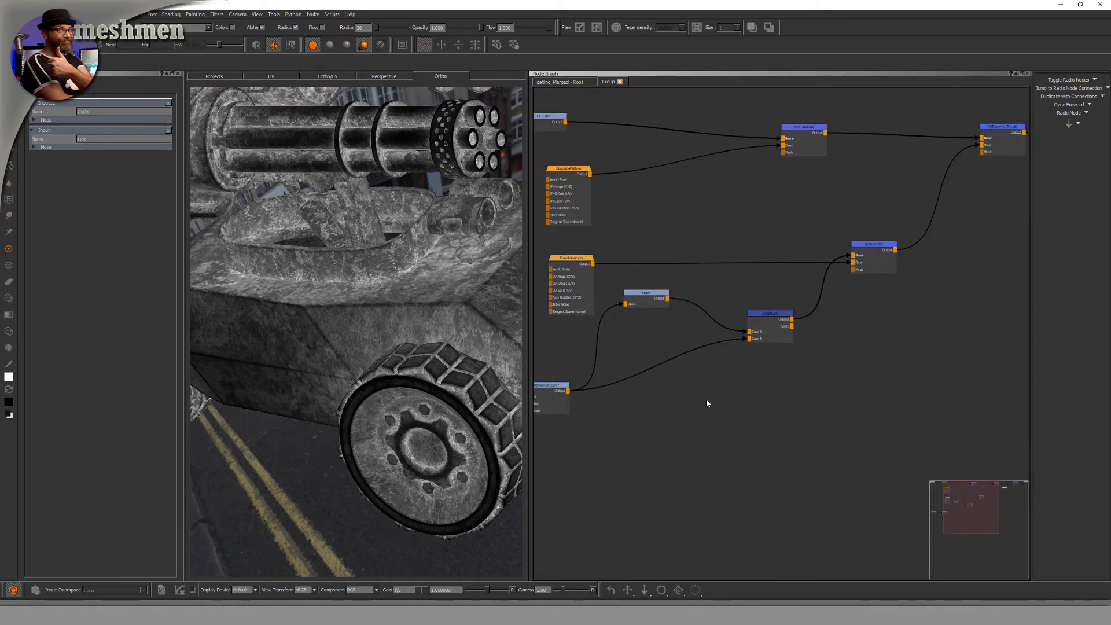
pyautogui.moveTo(706, 404); pyautogui.dragTo(879, 338, button='middle')
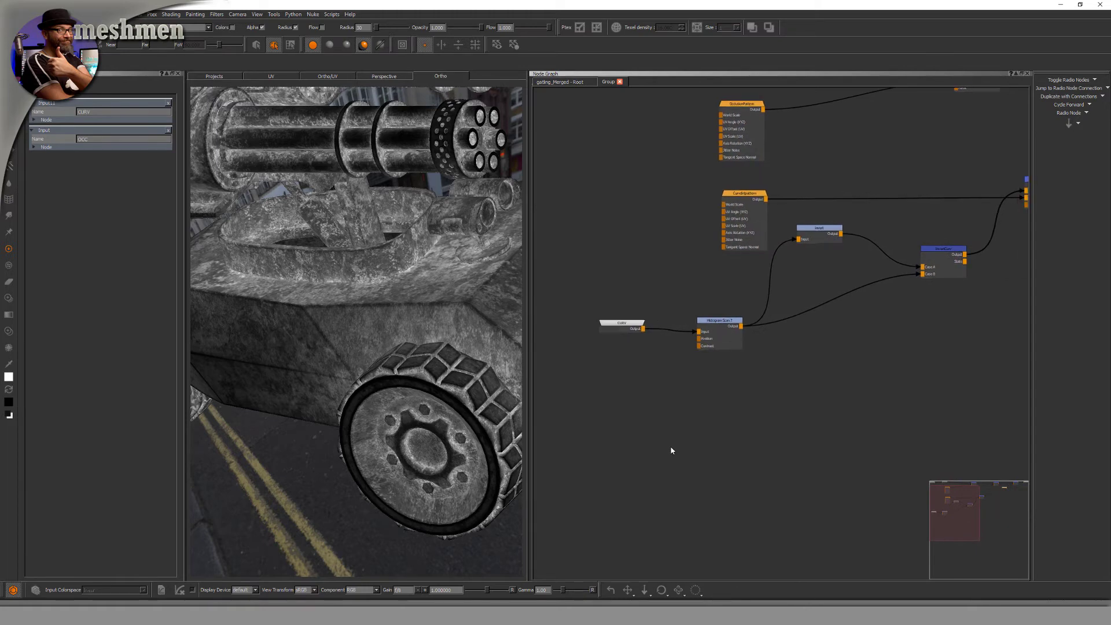
pyautogui.press('Tab')
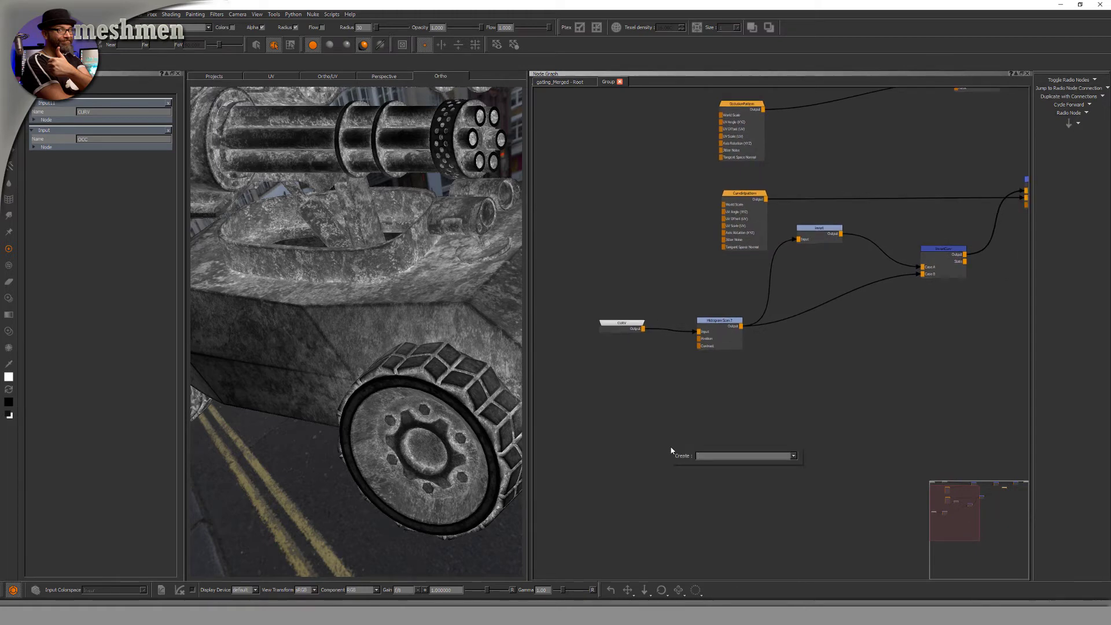
pyautogui.write('i')
pyautogui.write('nput')
pyautogui.press('Return')
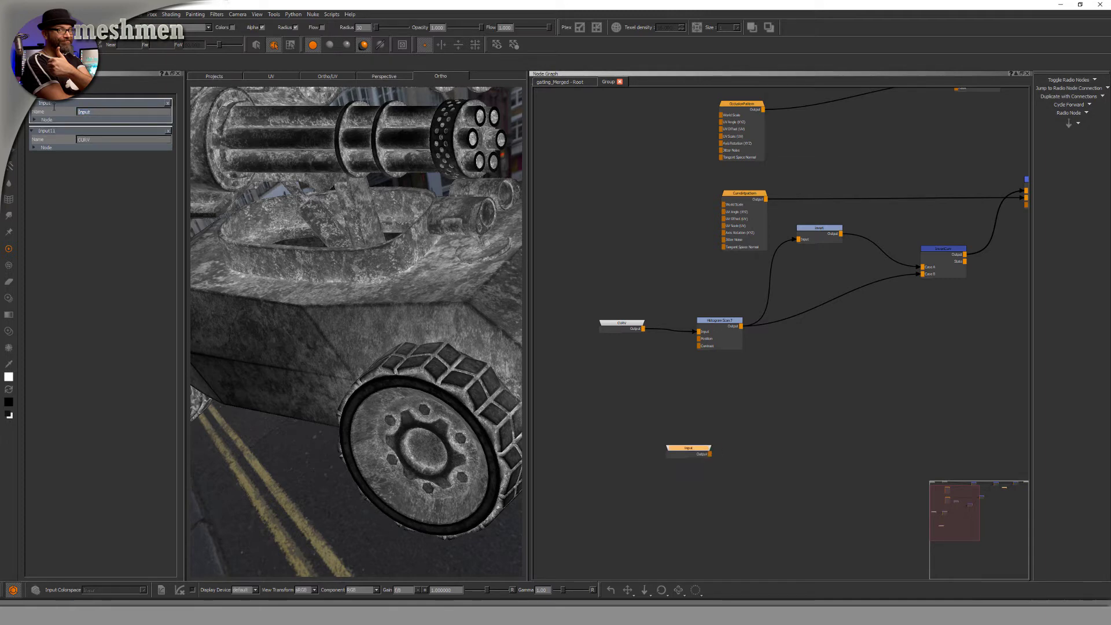
pyautogui.write('Whatever')
# - Move the Whatever input below Extradirt and connect it to the final merge node's Mask input
pyautogui.scroll(-1, 743, 435)
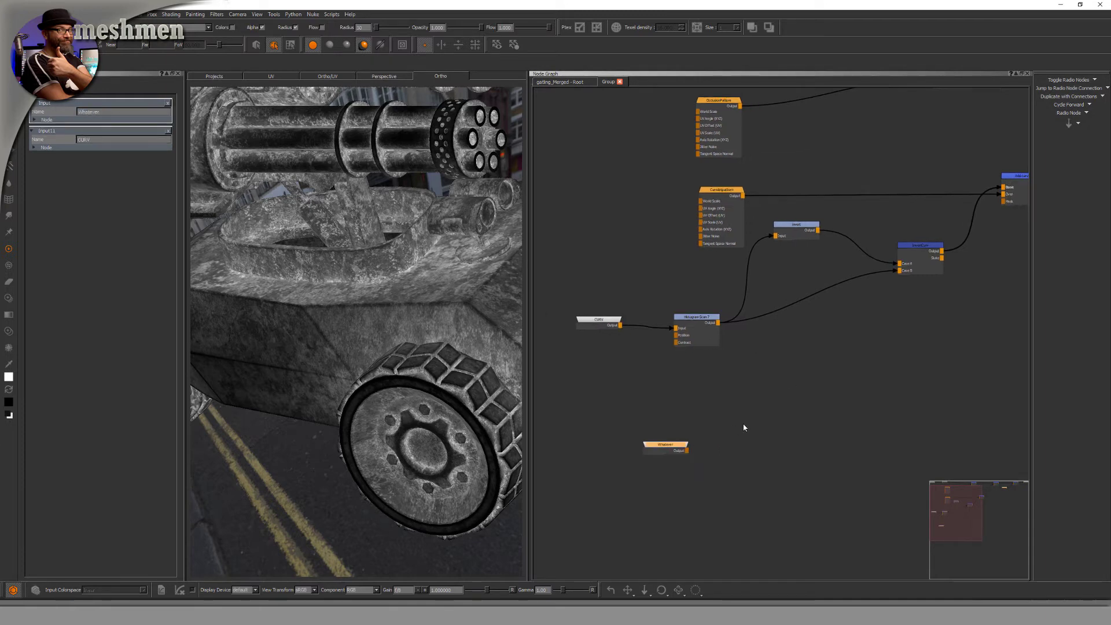
pyautogui.scroll(-2, 740, 436)
pyautogui.moveTo(680, 445); pyautogui.dragTo(664, 442)
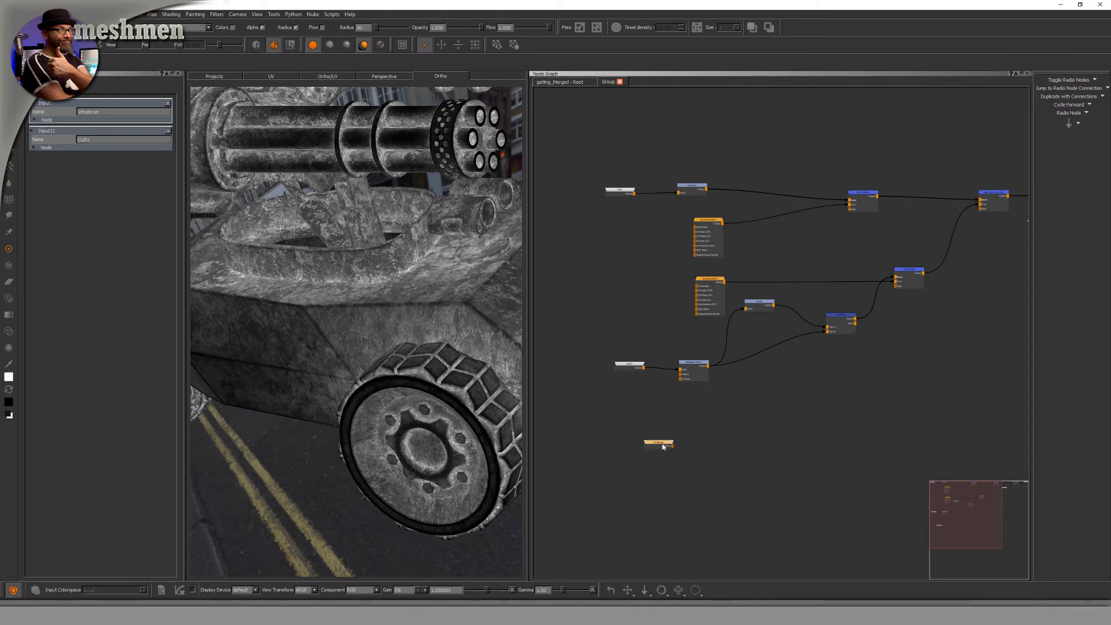
pyautogui.moveTo(683, 428); pyautogui.dragTo(609, 466, button='middle')
pyautogui.moveTo(607, 489); pyautogui.dragTo(942, 346)
pyautogui.moveTo(963, 324); pyautogui.dragTo(766, 390, button='middle')
pyautogui.scroll(3, 766, 389)
pyautogui.moveTo(739, 403); pyautogui.dragTo(870, 259)
pyautogui.moveTo(716, 397); pyautogui.dragTo(720, 397)
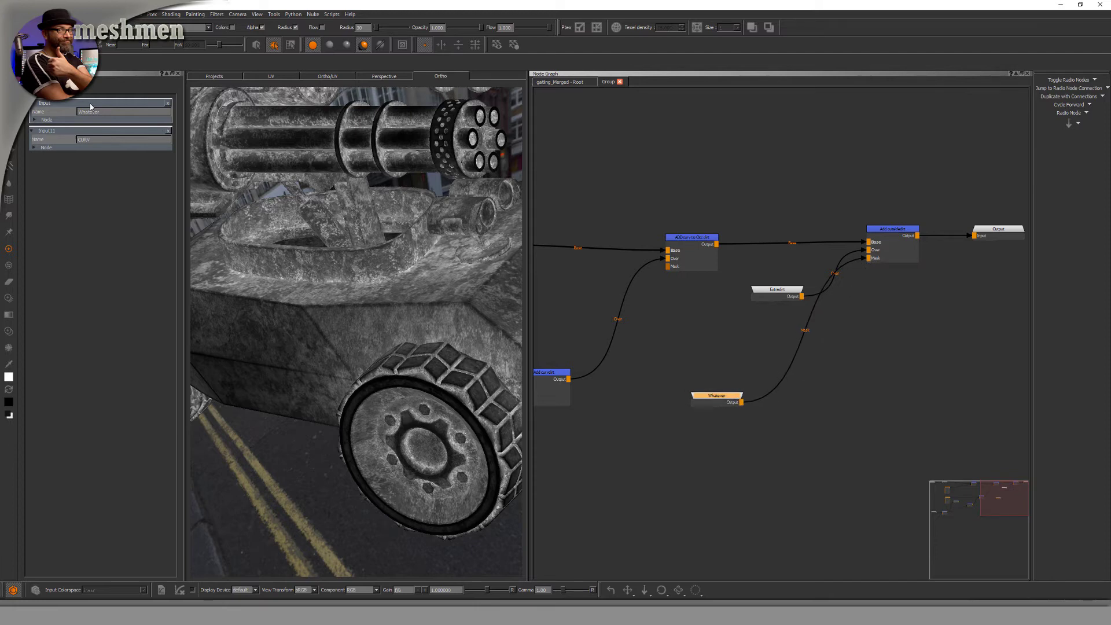
# - Rename the Whatever input to Whatever_mask and return to the root node graph
pyautogui.click(109, 112)
pyautogui.write('_mask')
pyautogui.press('Return')
pyautogui.click(578, 121)
pyautogui.click(565, 86)
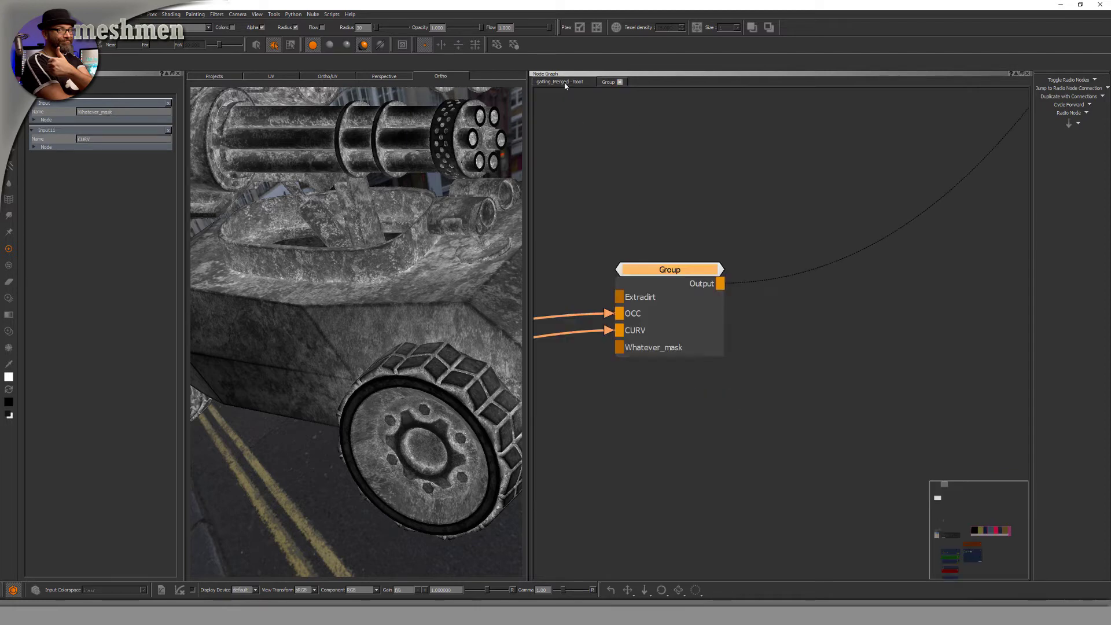
# - Move the Group node farther away from the nodes feeding its OCC and CURV inputs in the root graph
pyautogui.moveTo(638, 277); pyautogui.dragTo(665, 258, button='middle')
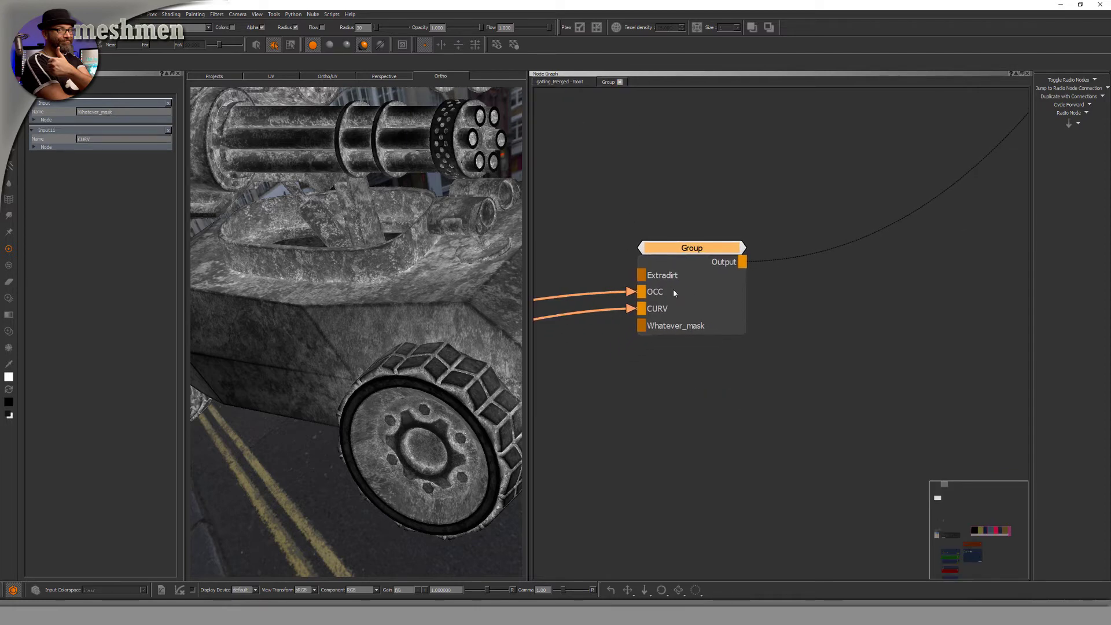
pyautogui.click(643, 294)
pyautogui.click(683, 250)
pyautogui.moveTo(667, 261); pyautogui.dragTo(739, 244)
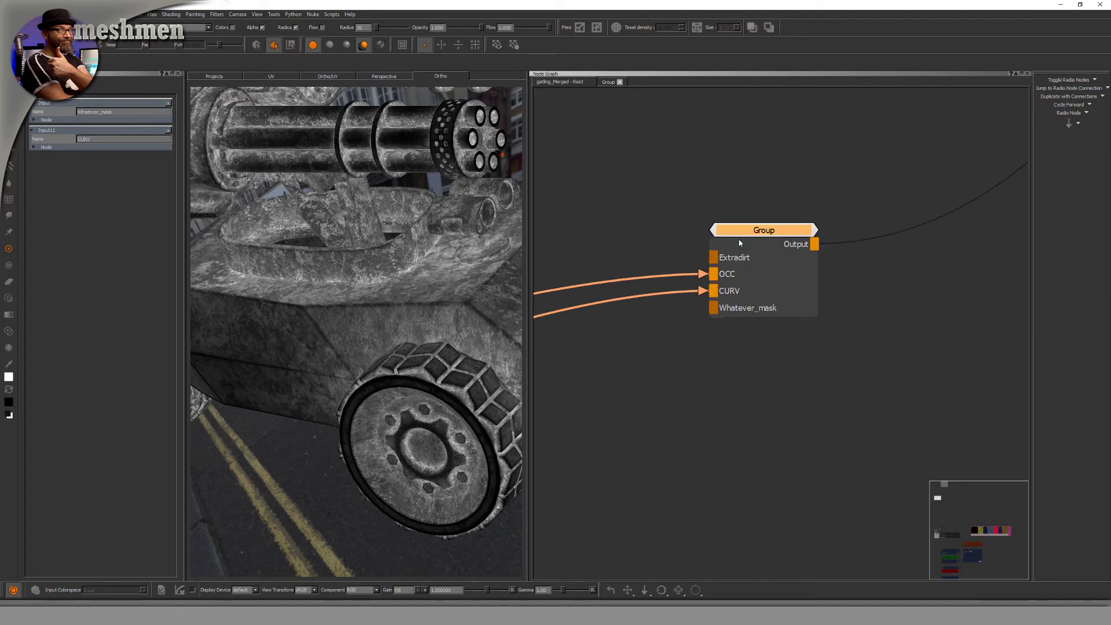
pyautogui.scroll(-4, 654, 309)
pyautogui.moveTo(689, 315); pyautogui.dragTo(920, 271, button='middle')
pyautogui.scroll(-1, 753, 354)
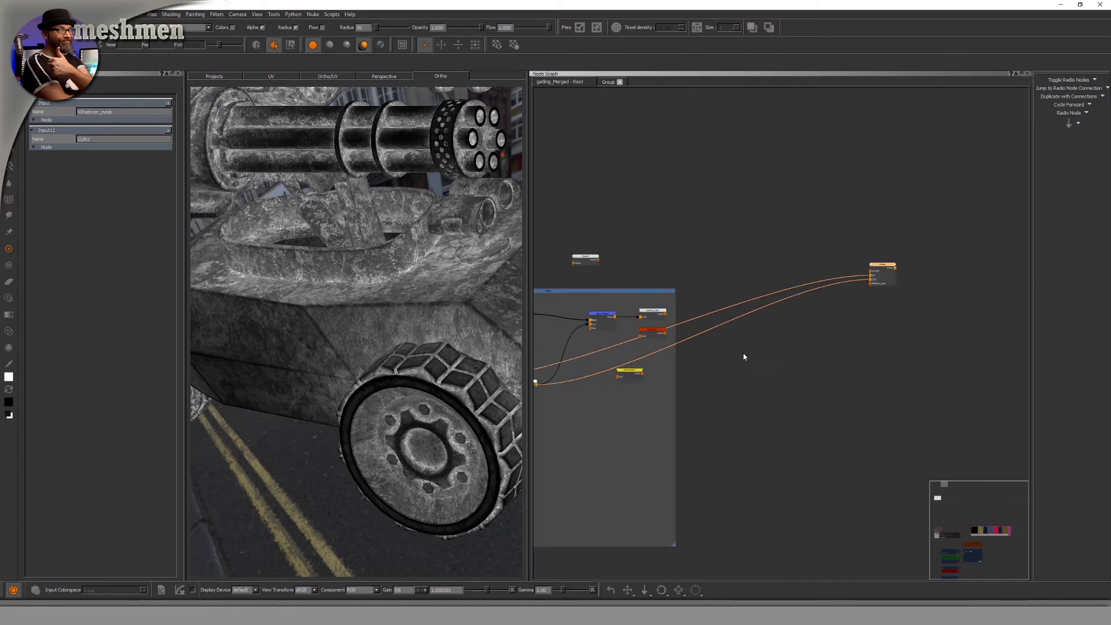
pyautogui.moveTo(711, 357); pyautogui.dragTo(870, 339, button='middle')
pyautogui.moveTo(799, 354); pyautogui.dragTo(616, 384, button='middle')
pyautogui.moveTo(832, 334); pyautogui.dragTo(666, 358, button='middle')
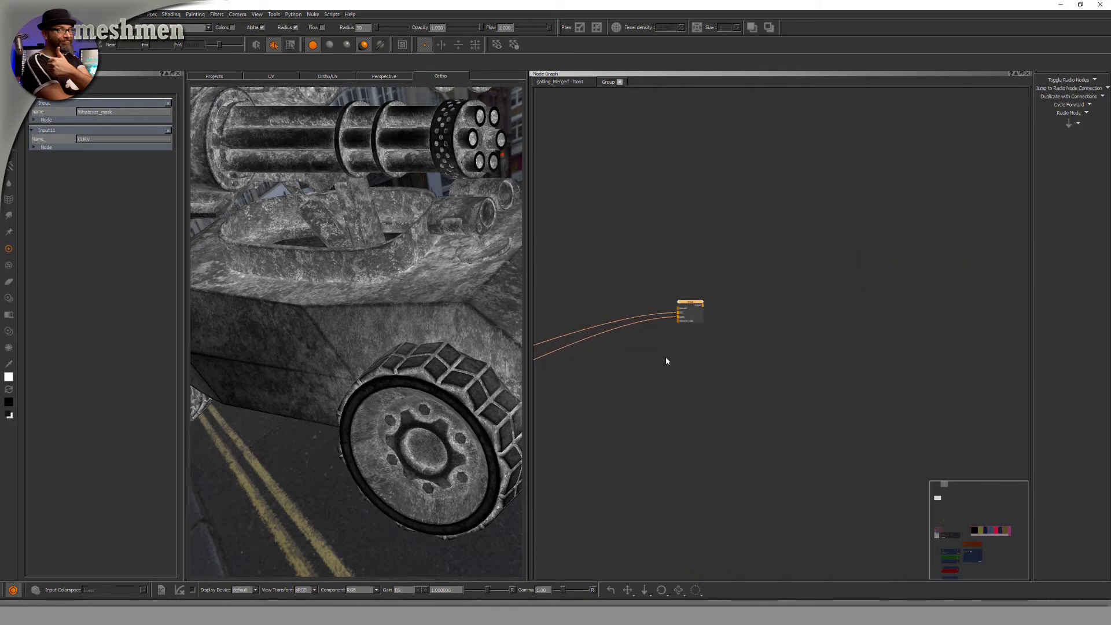
pyautogui.scroll(4, 667, 360)
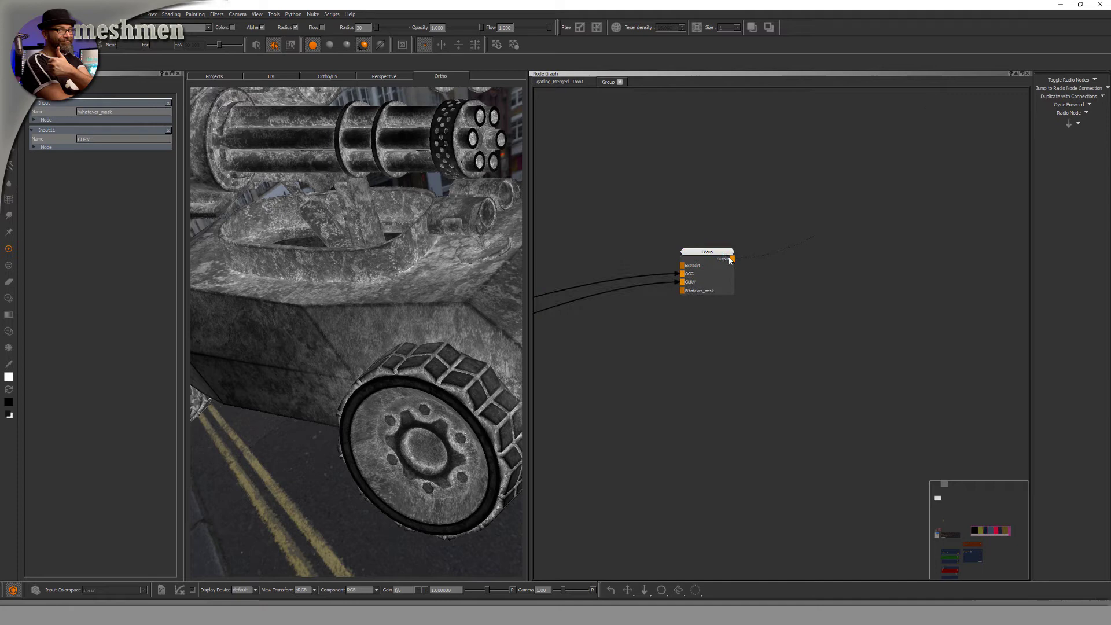
# - Fit the whole vehicle in the 3D view and rename the Group node to Mysuperdirt
pyautogui.keyDown('alt'); pyautogui.moveTo(422, 300); pyautogui.dragTo(382, 296); pyautogui.keyUp('alt')
pyautogui.scroll(-5, 381, 296)
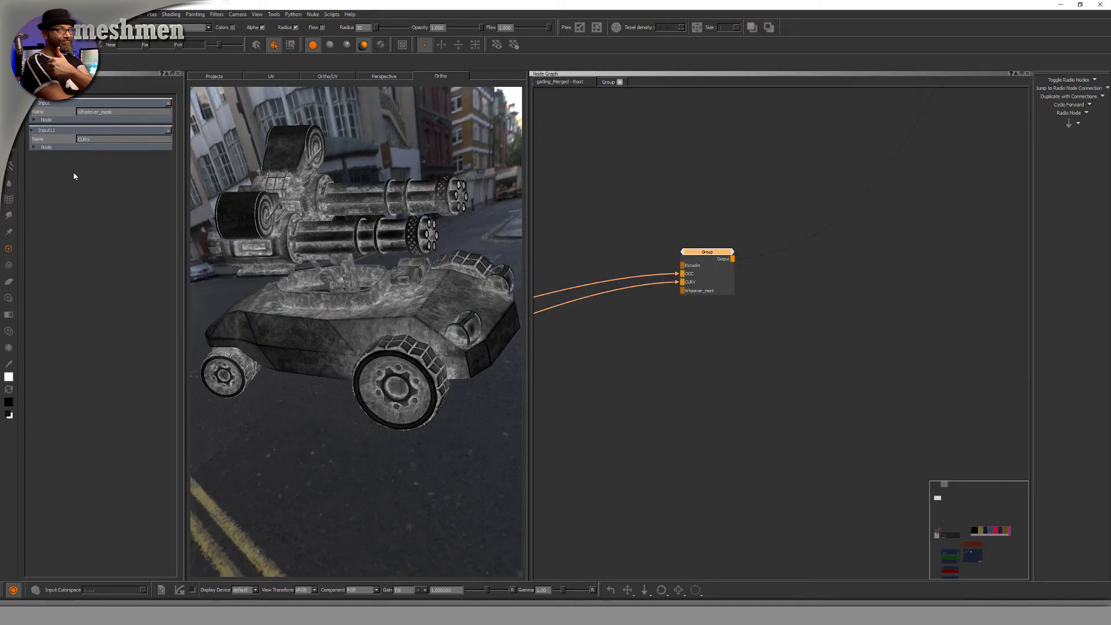
pyautogui.click(702, 213)
pyautogui.click(707, 252)
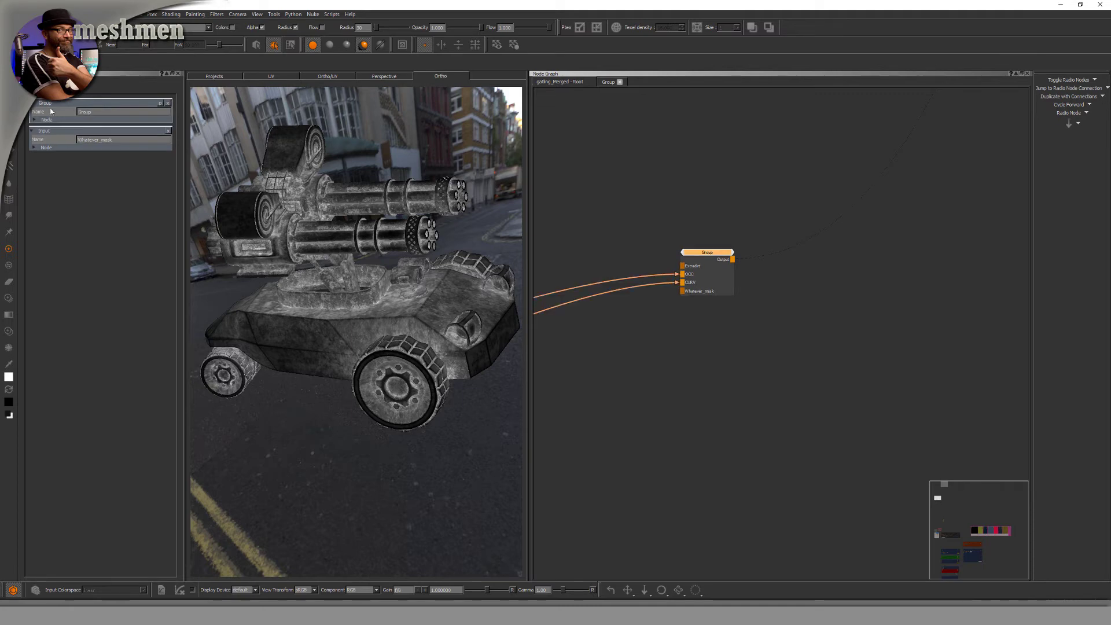
pyautogui.write('Mysuperdirt')
pyautogui.press('Return')
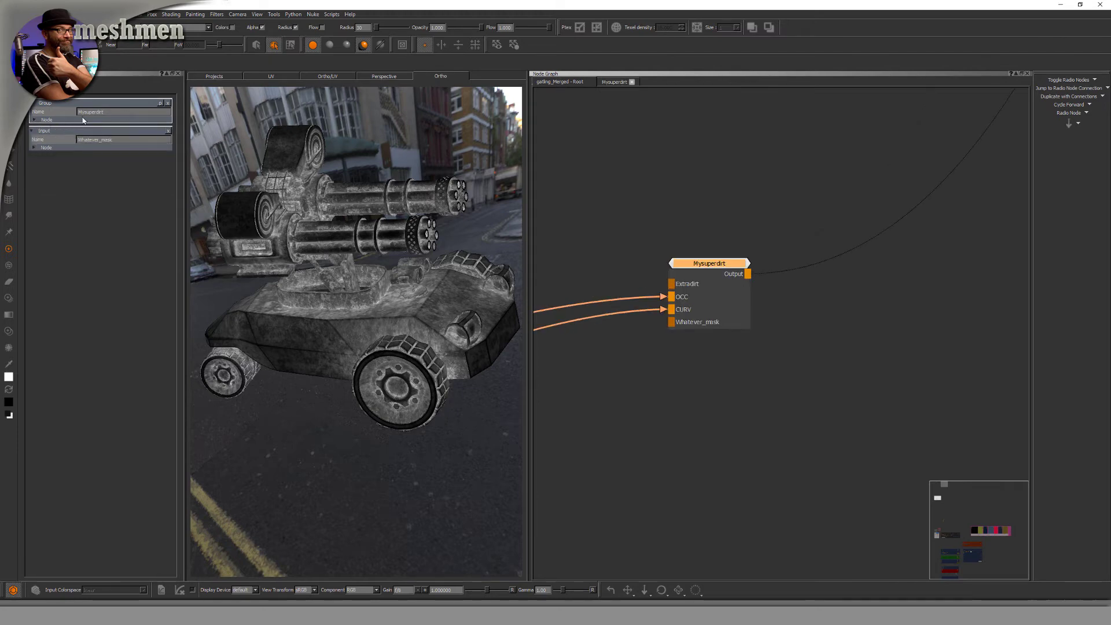
# - Expand the Node section of Mysuperdirt's properties to reveal its description, cache and gizmo export options
pyautogui.click(34, 120)
pyautogui.click(34, 120)
pyautogui.click(34, 121)
pyautogui.click(34, 120)
pyautogui.click(34, 120)
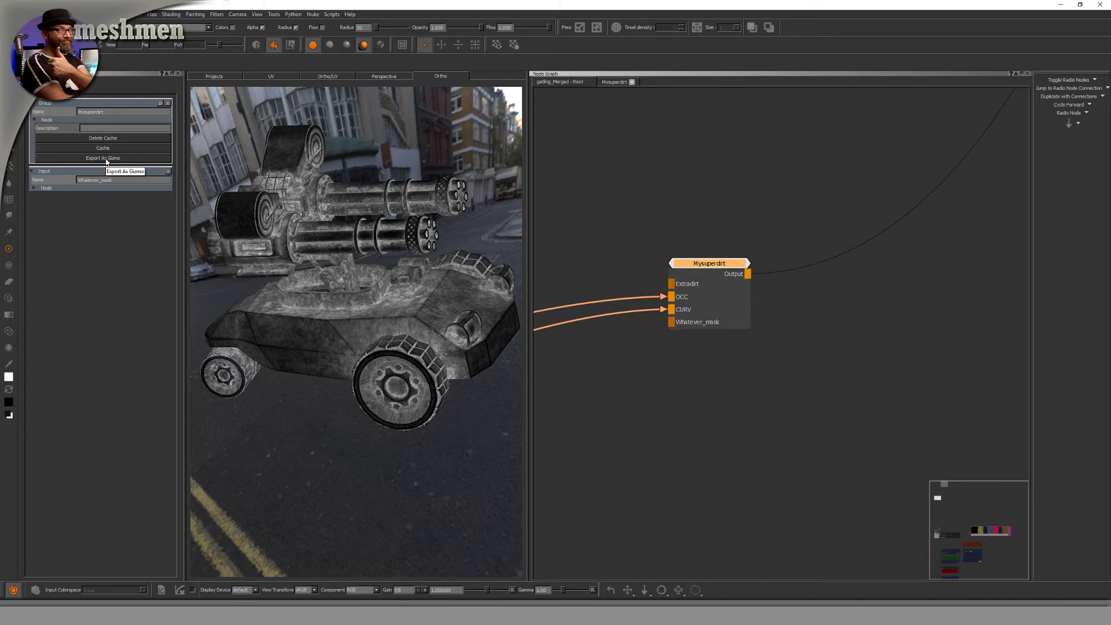
pyautogui.click(755, 197)
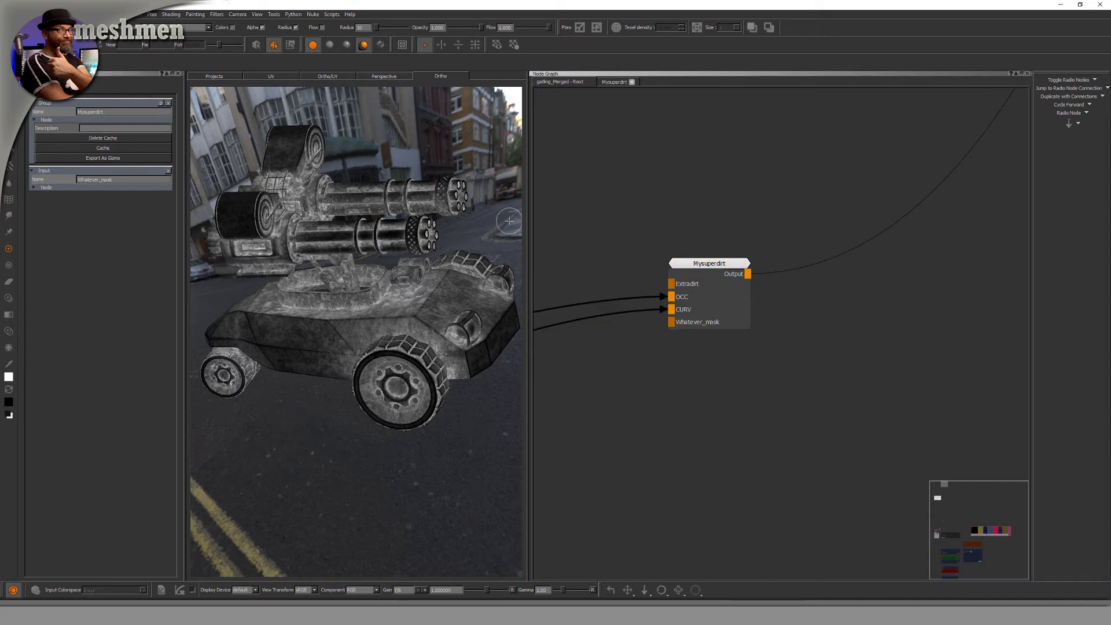
# - Open Mysuperdirt's knob editor and pick the OcclusionPattern knobs World Scale, Image, UV Repeat, U Repeat and V Repeat
pyautogui.click(161, 103)
pyautogui.moveTo(535, 218); pyautogui.dragTo(437, 218)
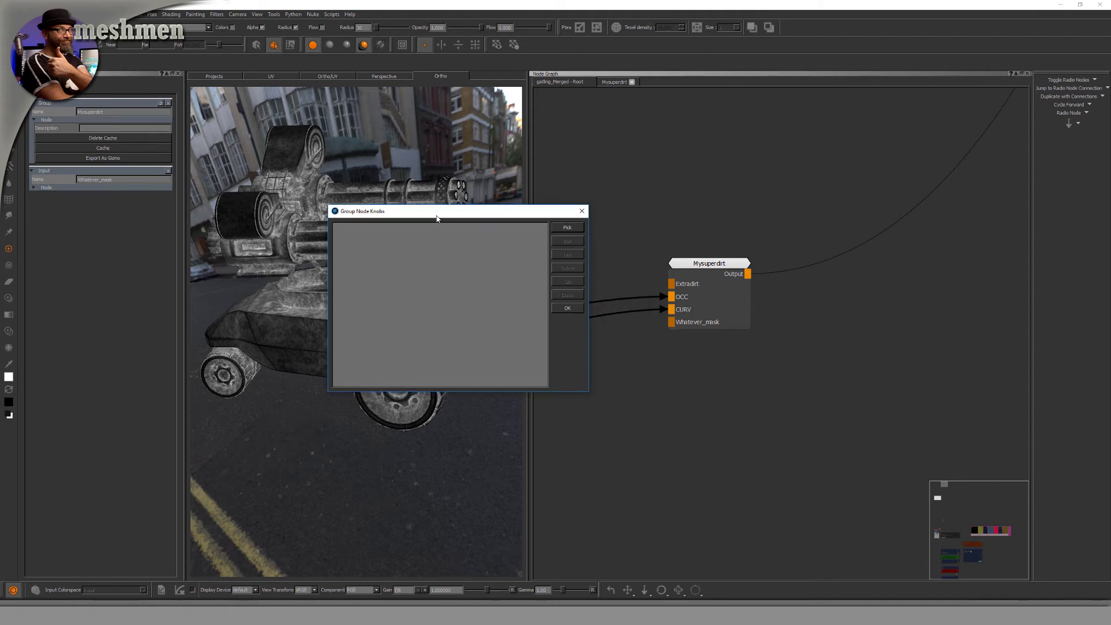
pyautogui.click(571, 229)
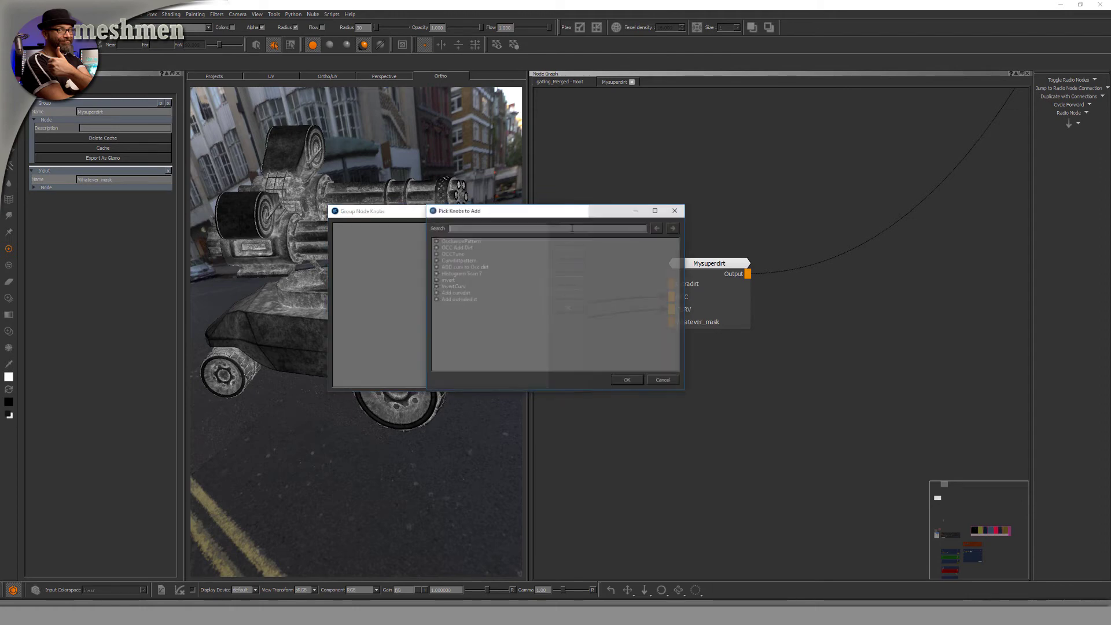
pyautogui.moveTo(463, 210); pyautogui.dragTo(395, 313)
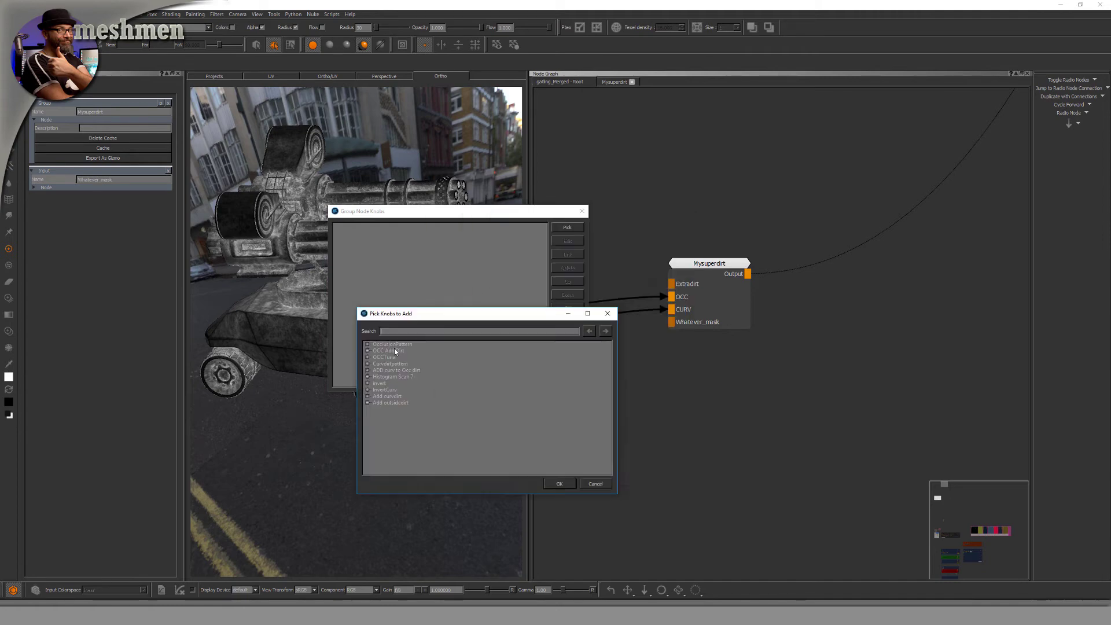
pyautogui.click(367, 344)
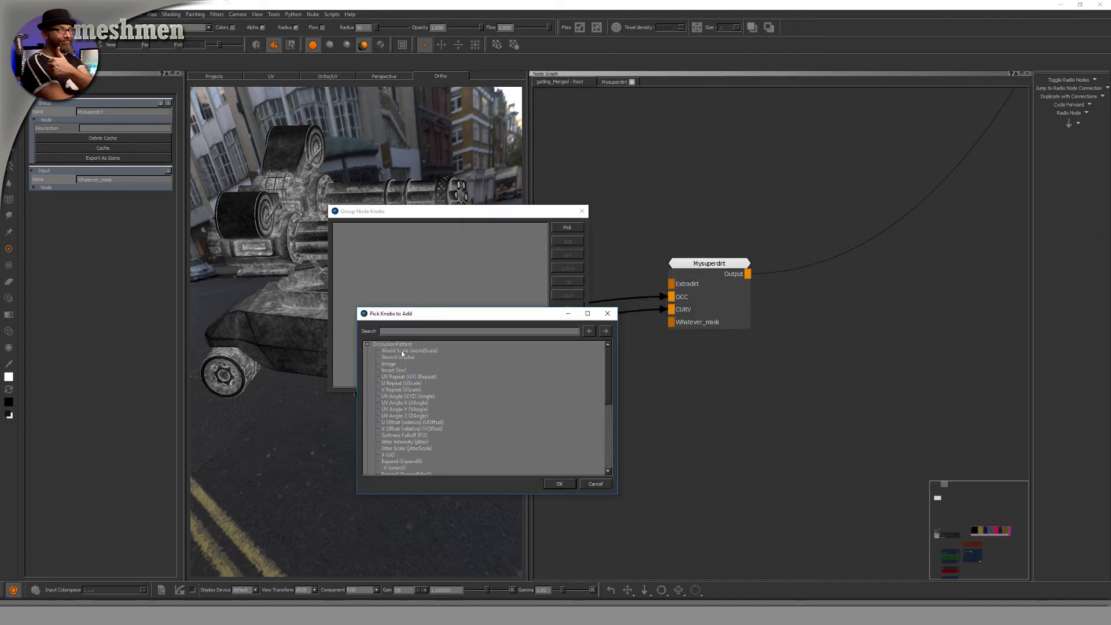
pyautogui.click(403, 350)
pyautogui.keyDown('ctrl'); pyautogui.click(394, 364); pyautogui.keyUp('ctrl')
pyautogui.keyDown('ctrl'); pyautogui.click(435, 377); pyautogui.keyUp('ctrl')
pyautogui.keyDown('ctrl'); pyautogui.click(406, 384); pyautogui.keyUp('ctrl')
pyautogui.keyDown('ctrl'); pyautogui.click(407, 389); pyautogui.keyUp('ctrl')
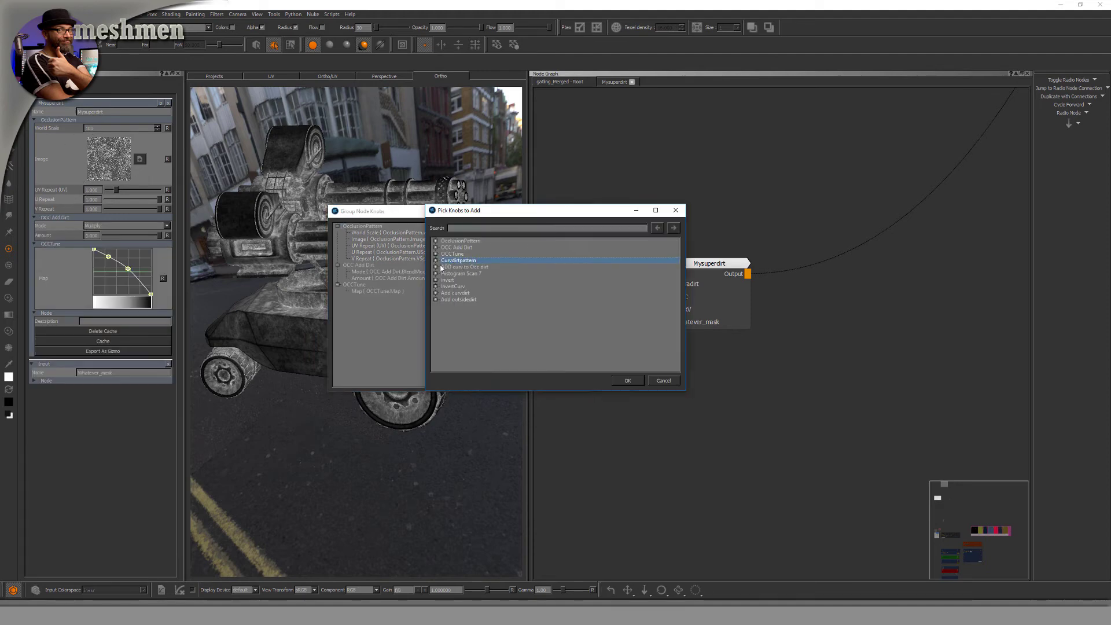
# - Pick the World Scale, Image, UV Repeat, U Repeat and V Repeat knobs of the Curvdirtpattern node
pyautogui.click(436, 260)
pyautogui.click(477, 267)
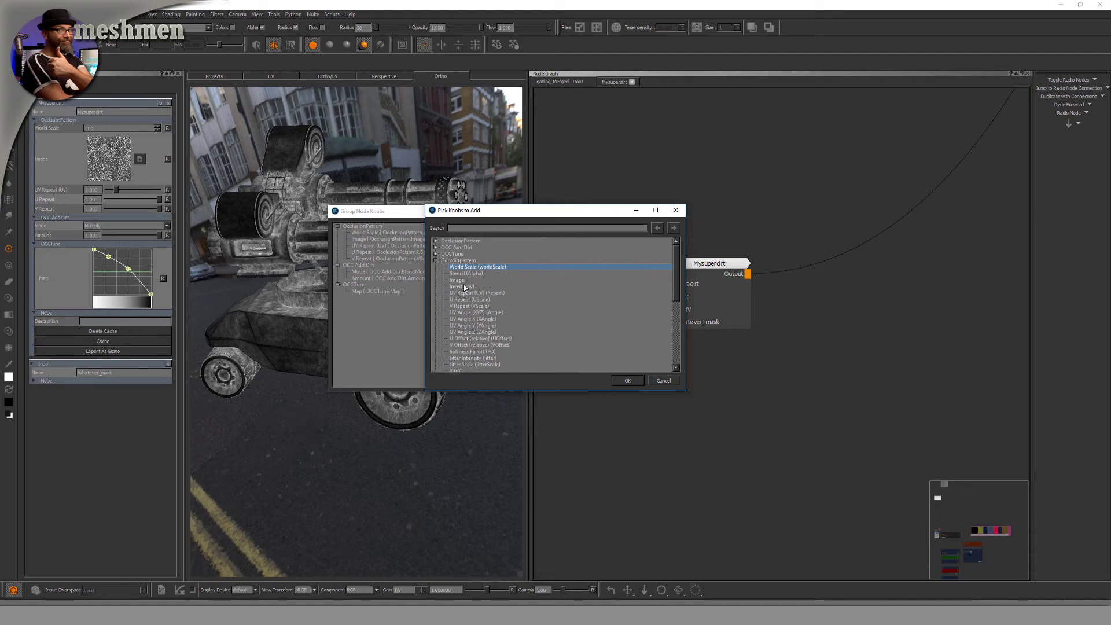
pyautogui.keyDown('ctrl'); pyautogui.click(458, 280); pyautogui.keyUp('ctrl')
pyautogui.keyDown('ctrl'); pyautogui.click(469, 294); pyautogui.keyUp('ctrl')
pyautogui.keyDown('ctrl'); pyautogui.click(467, 299); pyautogui.keyUp('ctrl')
pyautogui.keyDown('ctrl'); pyautogui.click(466, 306); pyautogui.keyUp('ctrl')
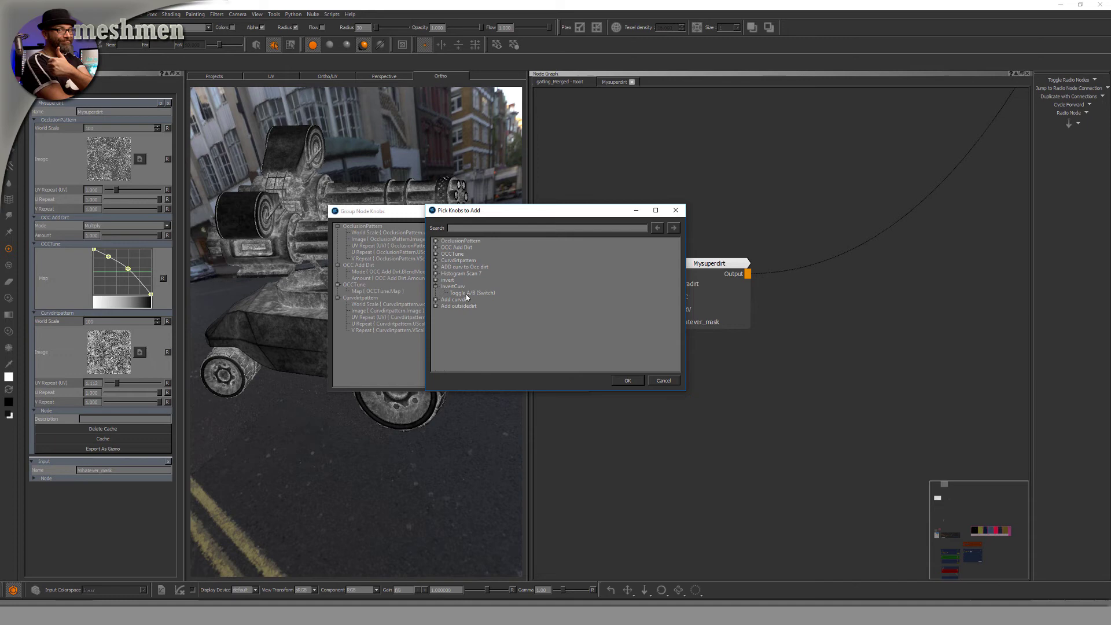
# - Add InvertCurv's Toggle A/B and Add outsidedirt's Mode and Amount knobs, and confirm the group's knob list
pyautogui.click(467, 294)
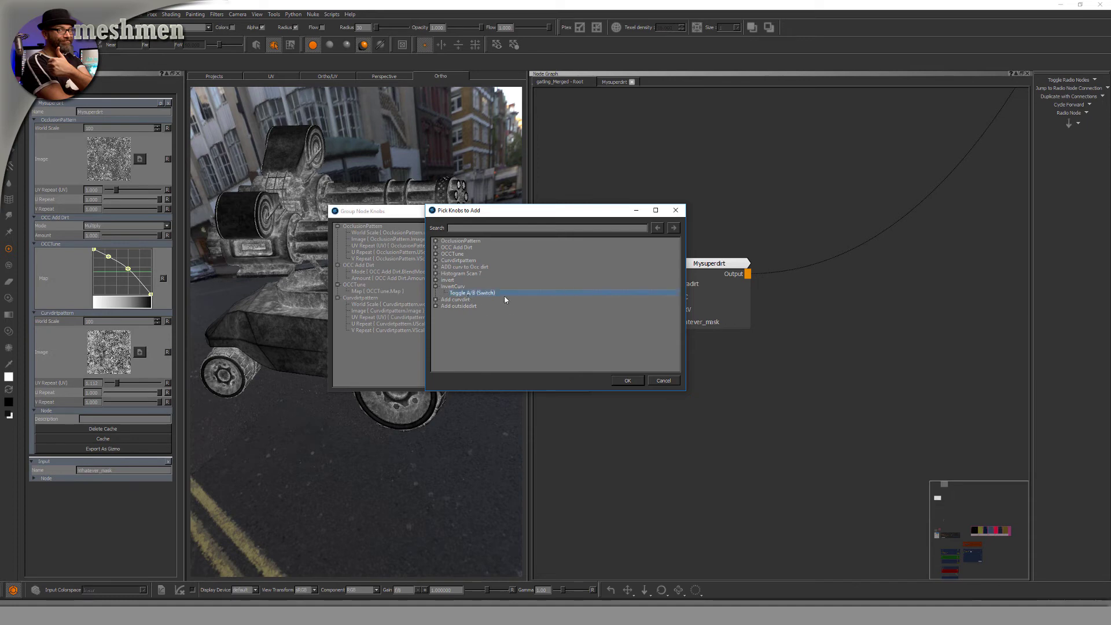
pyautogui.click(633, 383)
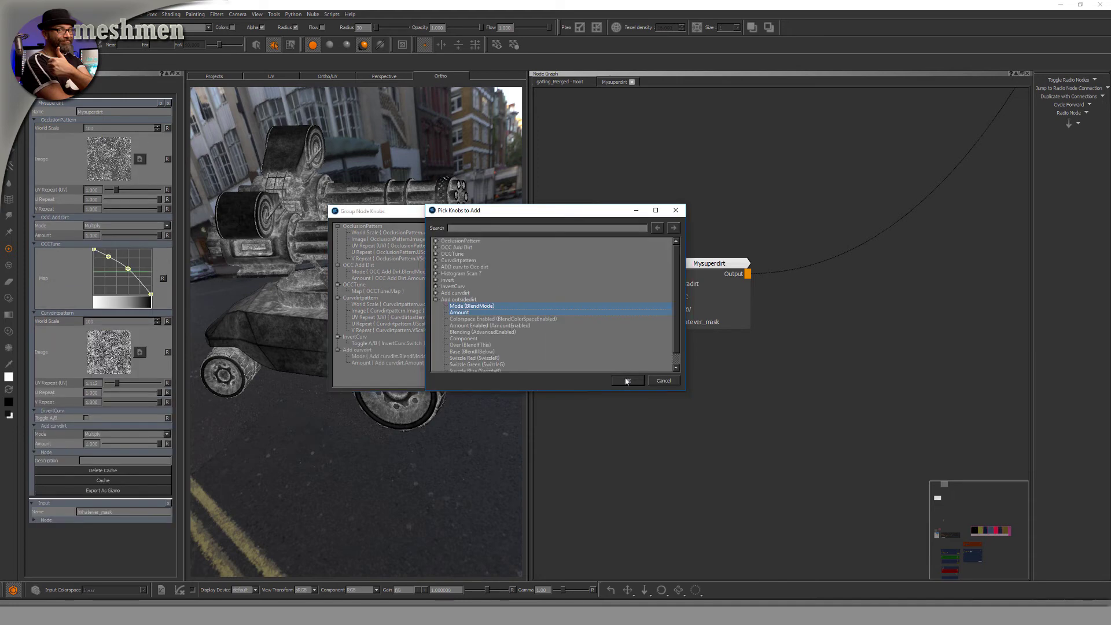
pyautogui.click(627, 381)
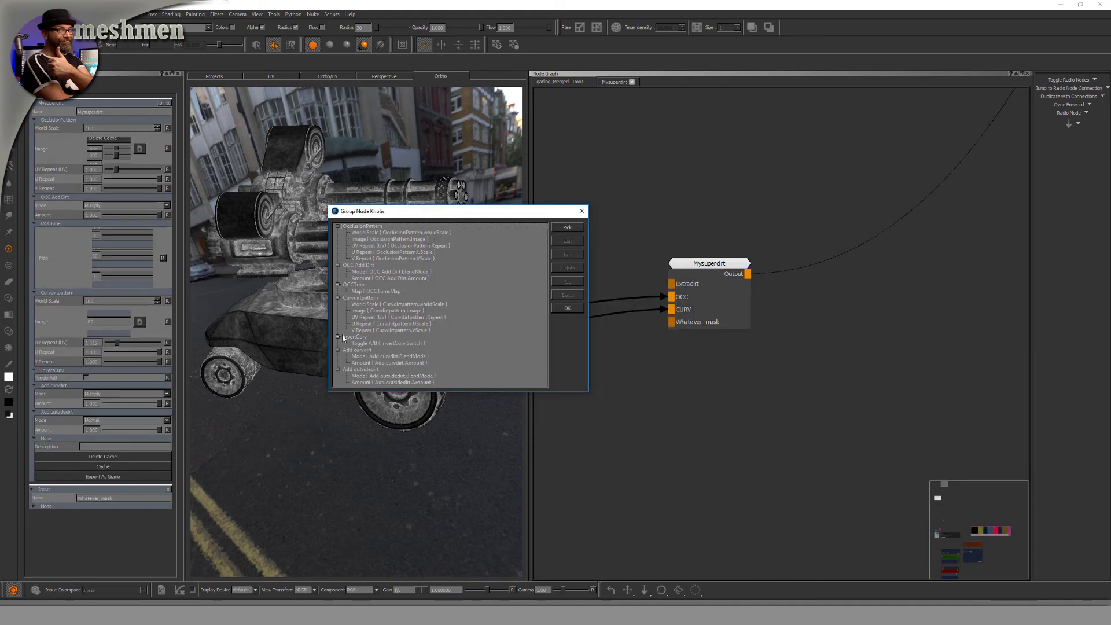
pyautogui.click(567, 308)
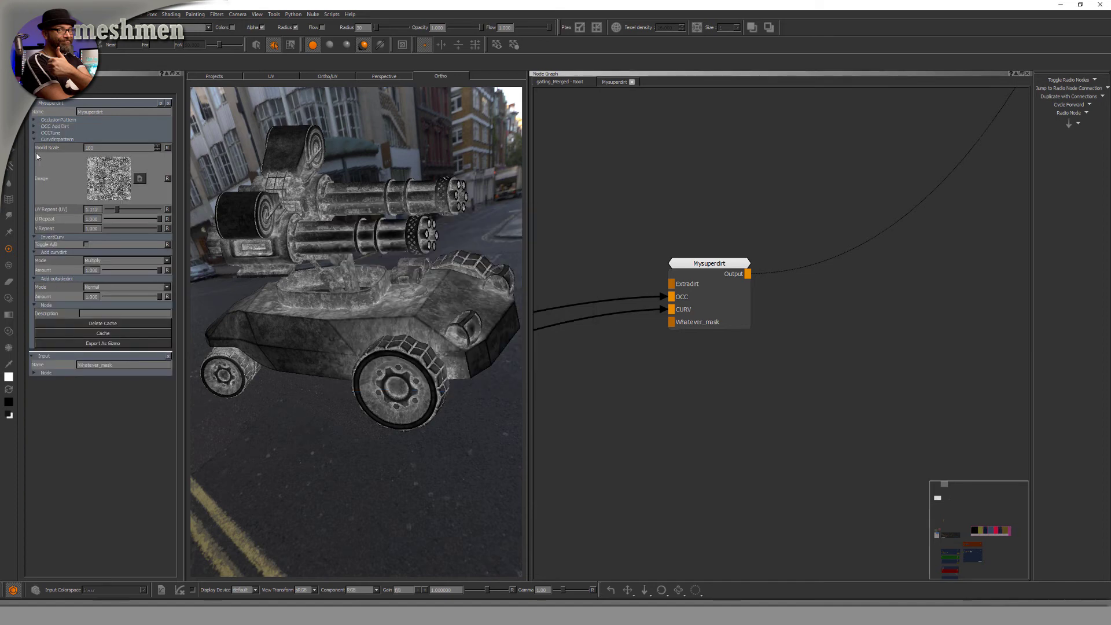
# - Collapse the Curvdirtpattern, Add curvdirt and Add outsidedirt sections in Mysuperdirt's properties
pyautogui.click(35, 140)
pyautogui.click(35, 160)
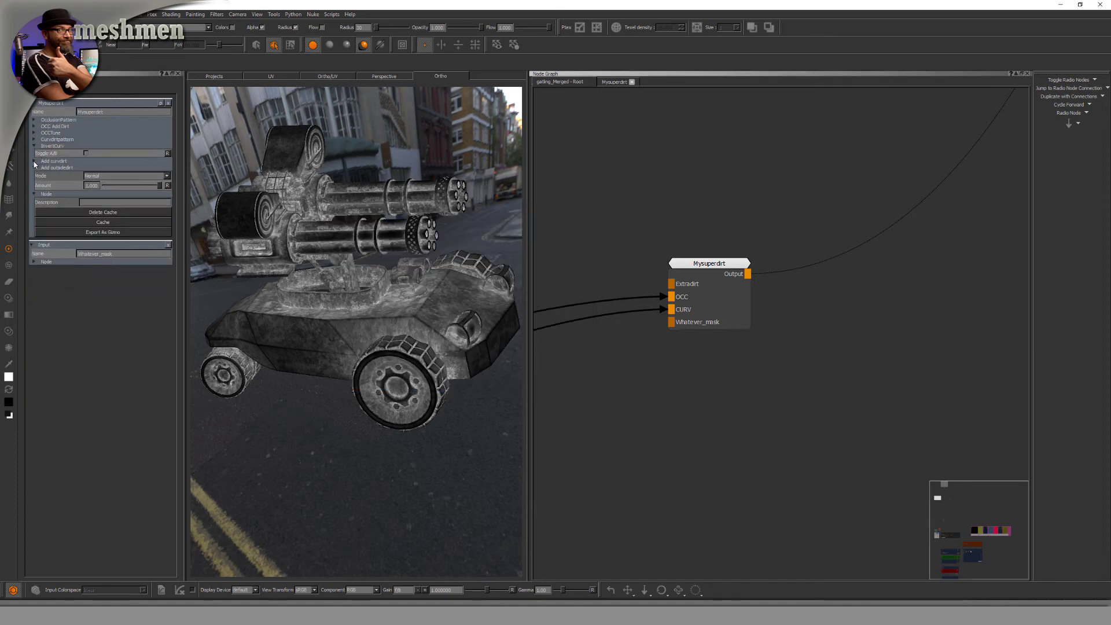
pyautogui.click(34, 168)
# - Disconnect the OCC and CURV inputs of Mysuperdirt so the group node has no incoming connections
pyautogui.moveTo(695, 270); pyautogui.dragTo(675, 250)
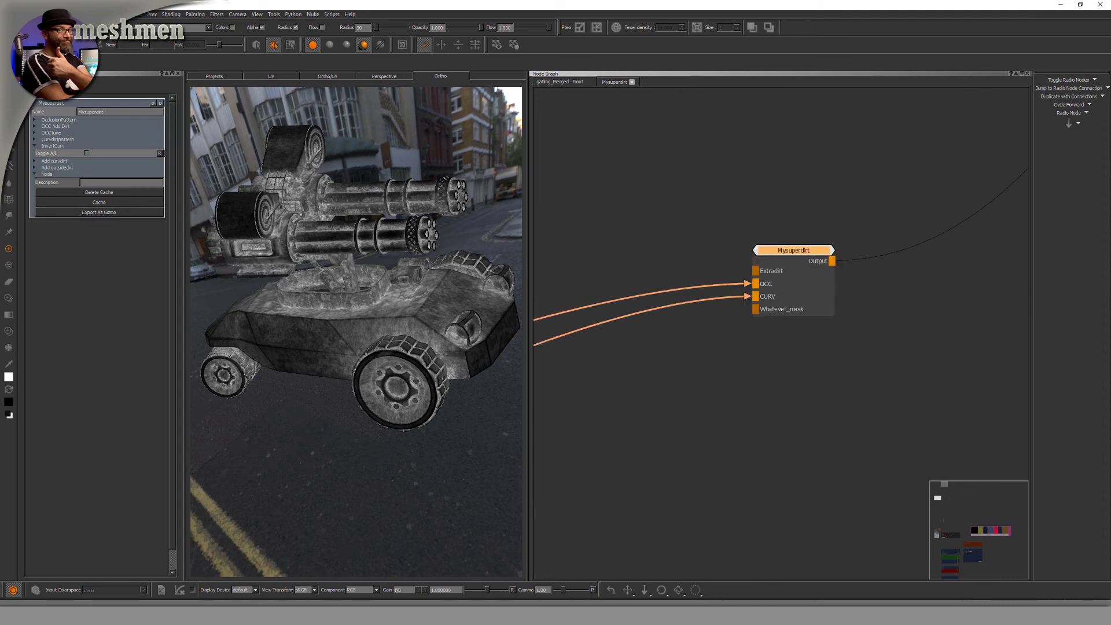
pyautogui.moveTo(744, 286); pyautogui.dragTo(708, 311)
pyautogui.click(733, 296)
pyautogui.moveTo(779, 254); pyautogui.dragTo(772, 250)
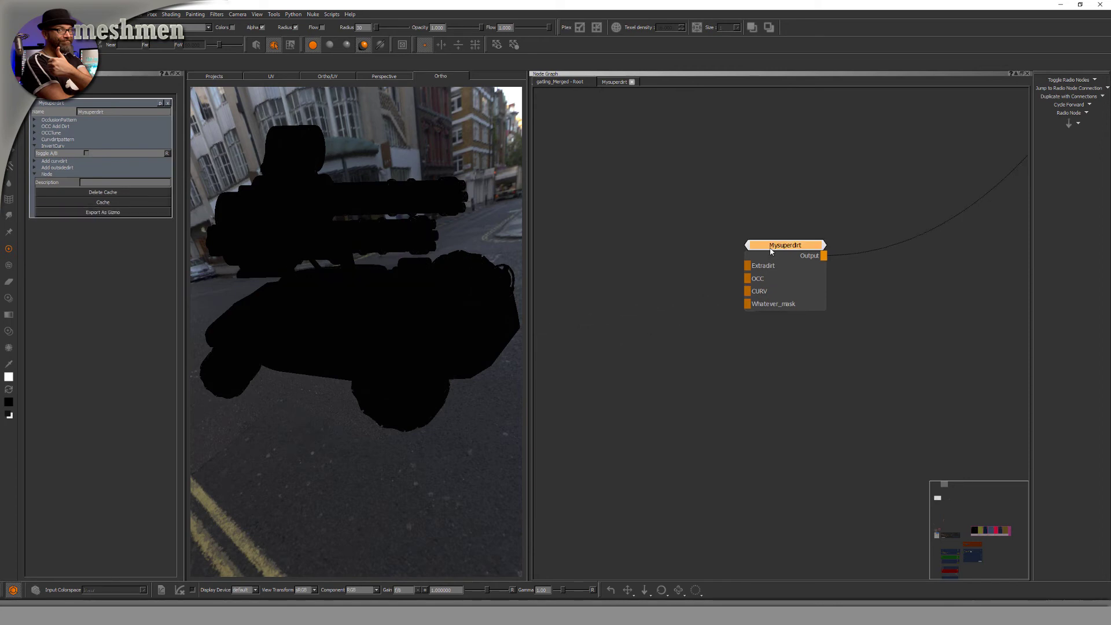
# - Try to export Mysuperdirt as a gizmo into the Documents/Mari/Gizmos/meshmen/Dirt folder
pyautogui.click(110, 213)
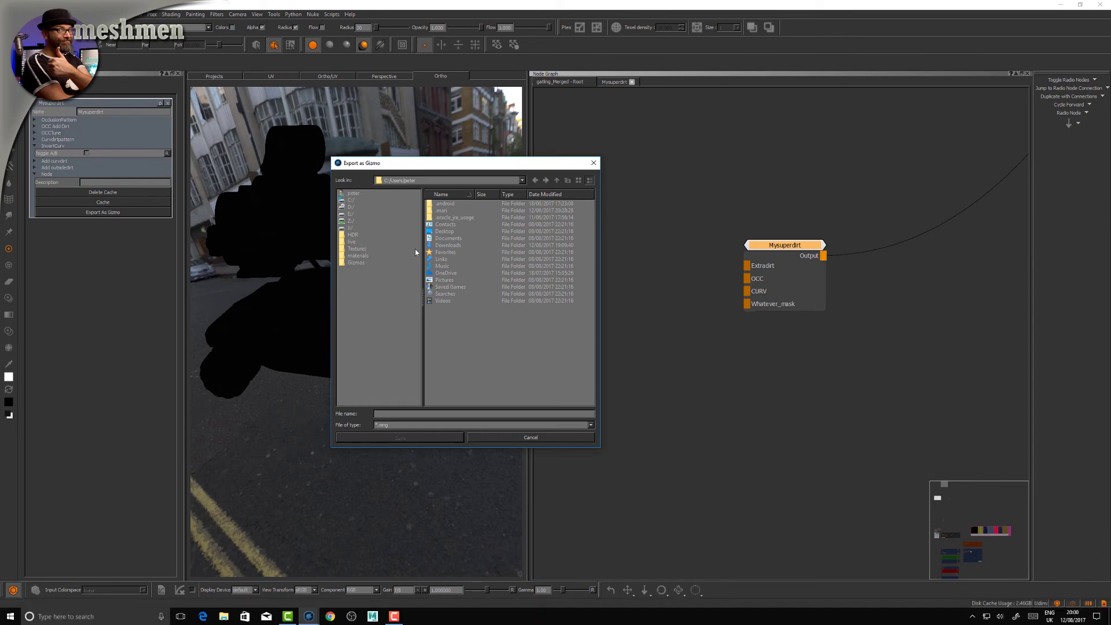
pyautogui.doubleClick(454, 239)
pyautogui.doubleClick(446, 231)
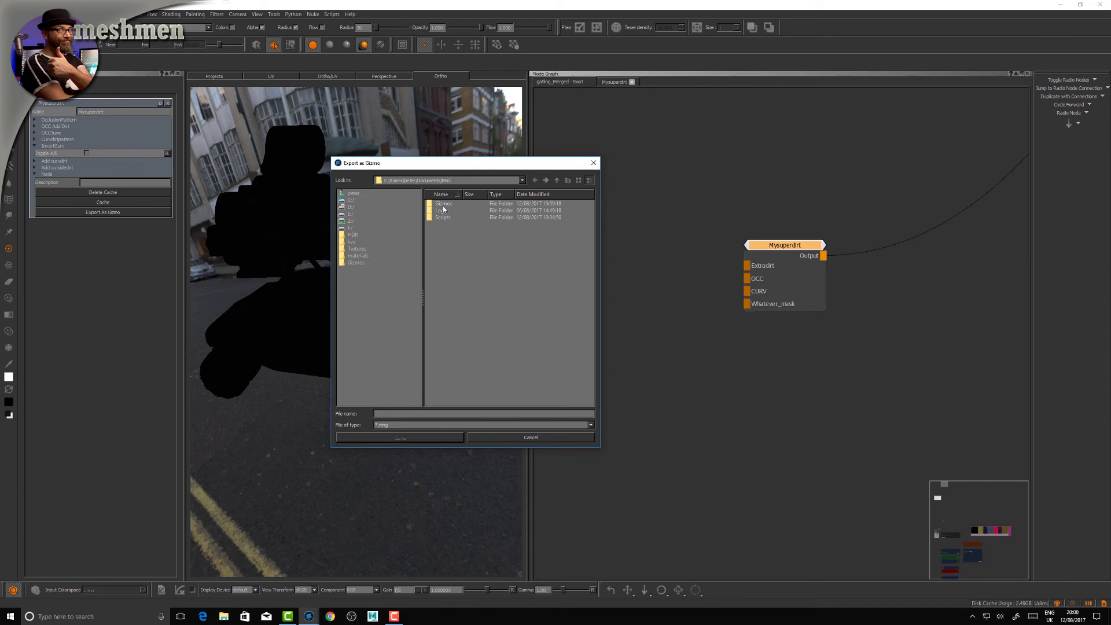
pyautogui.doubleClick(444, 205)
pyautogui.doubleClick(445, 210)
pyautogui.doubleClick(443, 205)
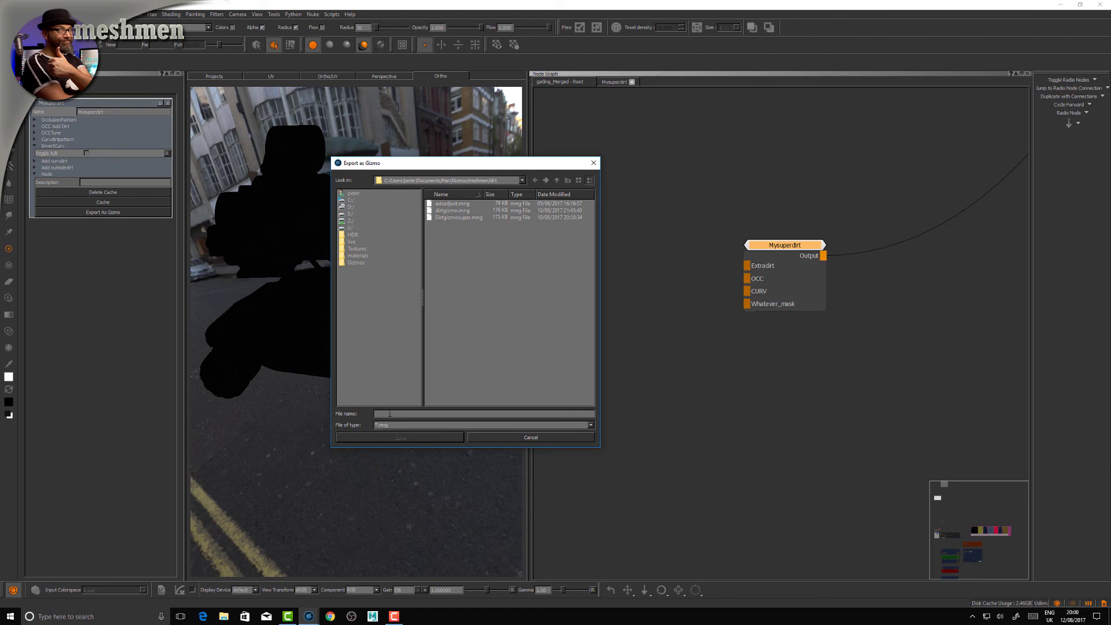
pyautogui.click(531, 437)
pyautogui.click(670, 379)
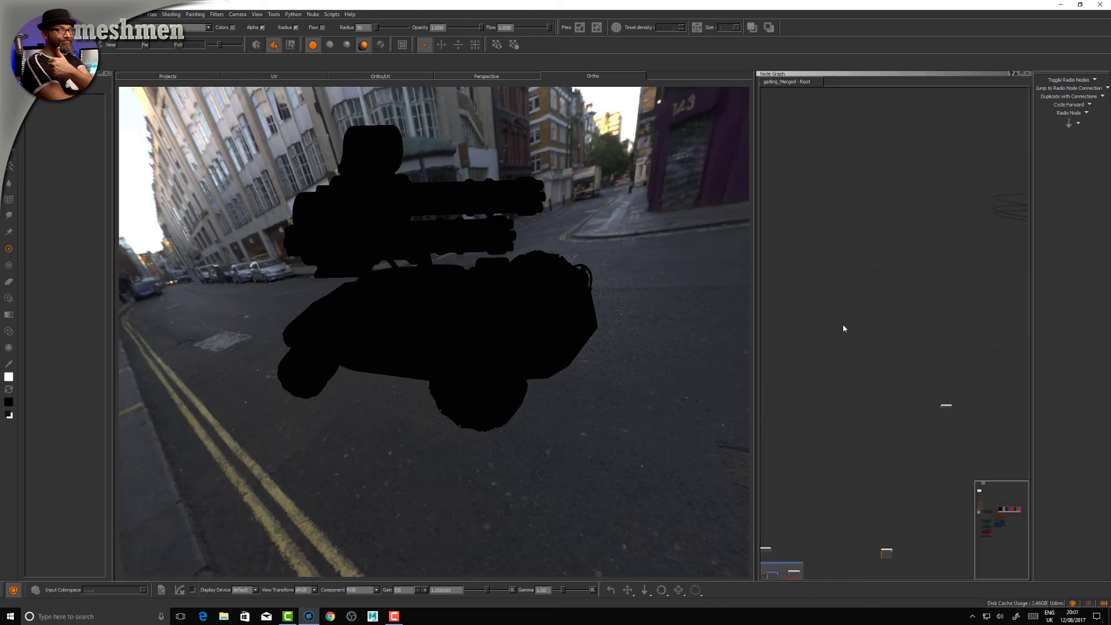
# - Add the exported Mysuperdirt gizmo from the custom meshmen node category to the root node graph
pyautogui.rightClick(844, 328)
pyautogui.moveTo(863, 390)
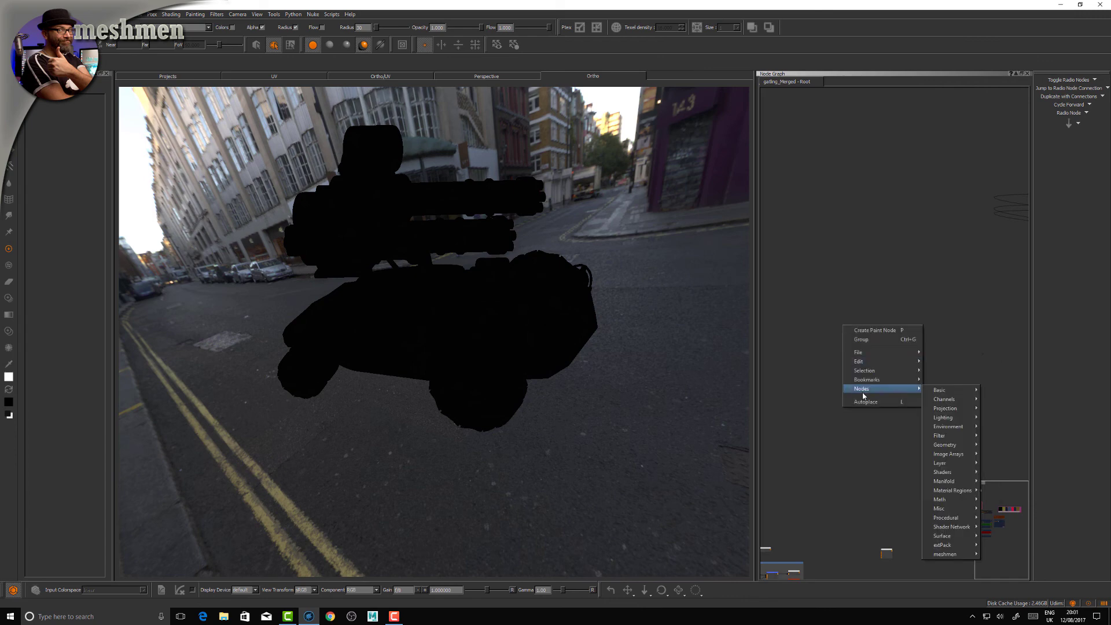
pyautogui.moveTo(949, 554)
pyautogui.moveTo(992, 555)
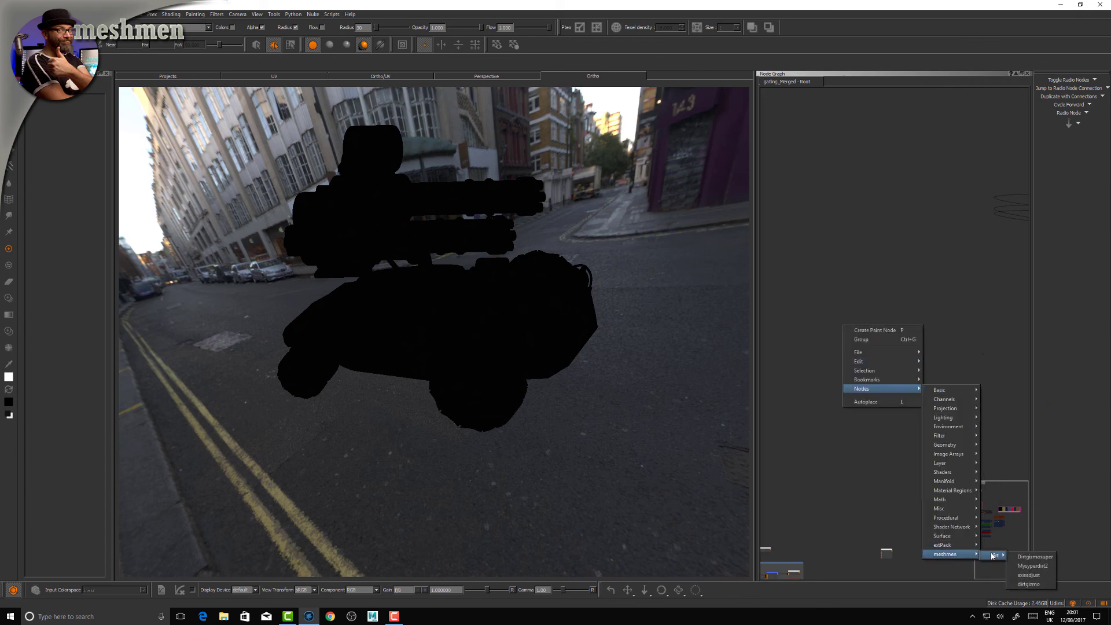
pyautogui.click(1033, 566)
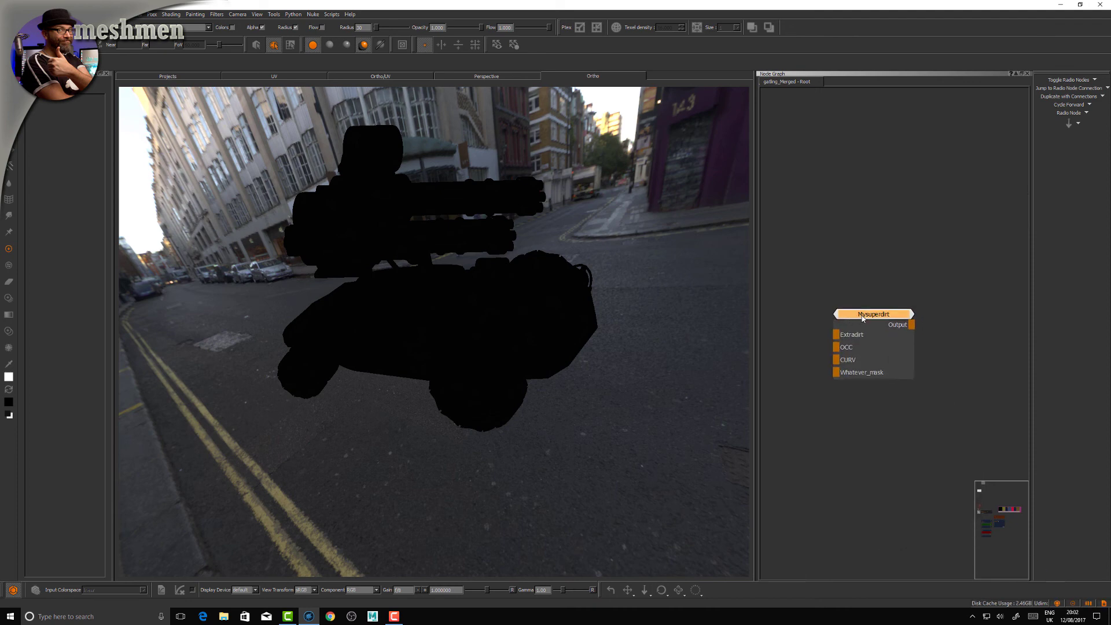
# - Reposition the new Mysuperdirt node in the graph and open its properties with the exposed knobs
pyautogui.moveTo(862, 317); pyautogui.dragTo(833, 349)
pyautogui.scroll(-2, 833, 318)
pyautogui.scroll(-1, 834, 318)
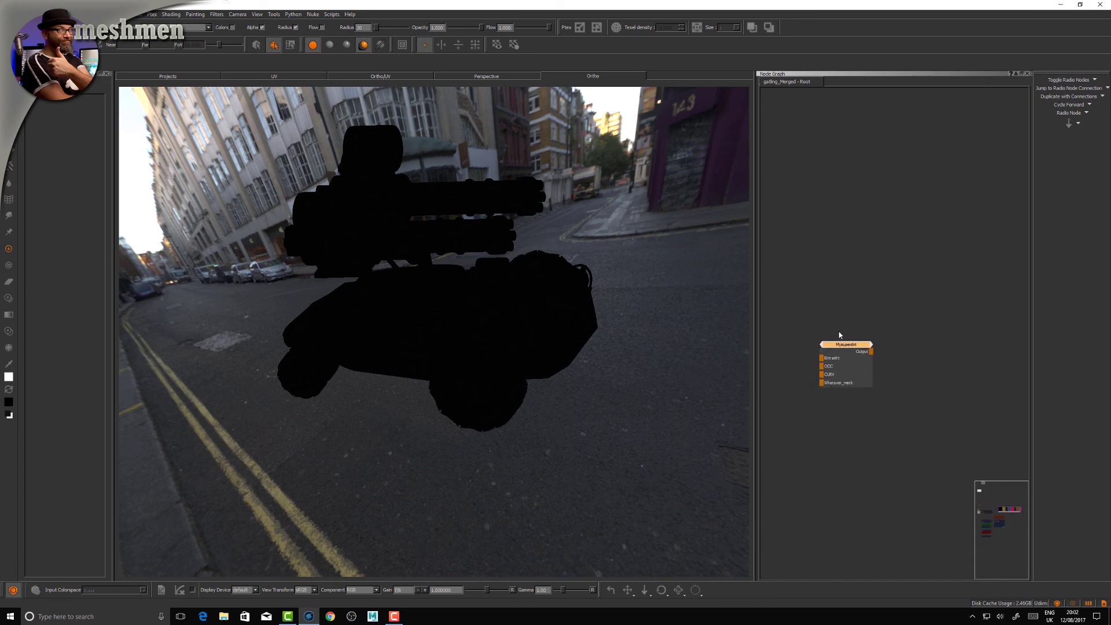
pyautogui.doubleClick(837, 346)
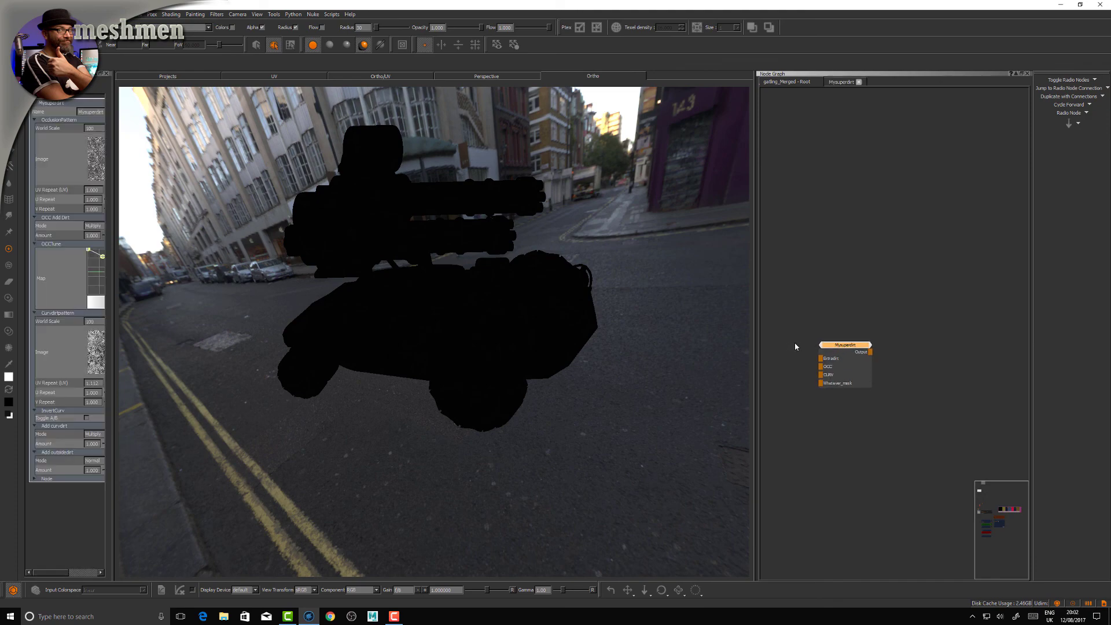